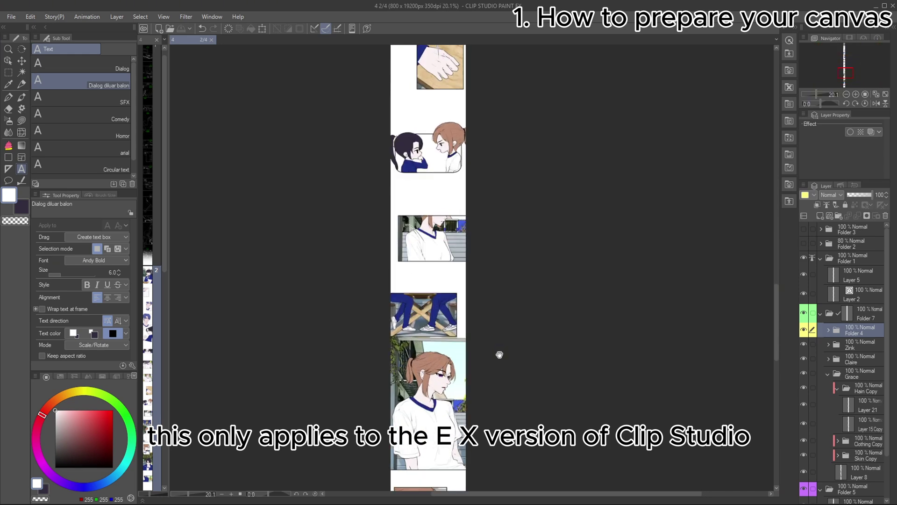
Step: Look through the panels along the 800 x 19200 px continuous vertical webtoon canvas, from overview up to the first panel
drag(498, 355, 513, 501)
scroll(497, 416, up, 10)
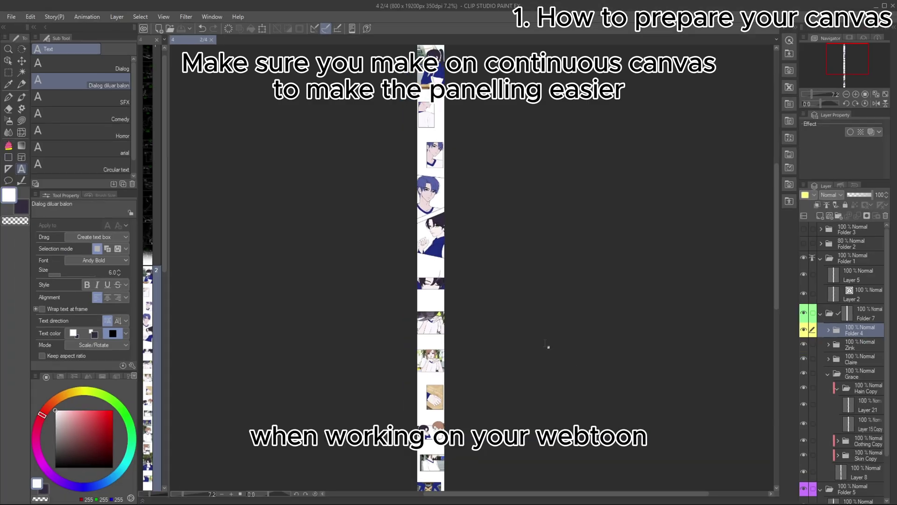
drag(525, 344, 509, 252)
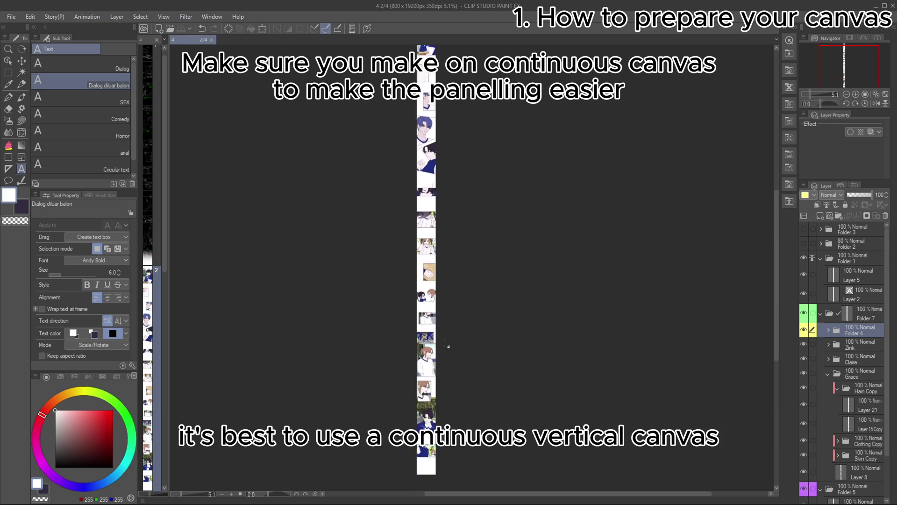
drag(448, 347, 509, 406)
drag(495, 92, 506, 291)
drag(511, 128, 510, 368)
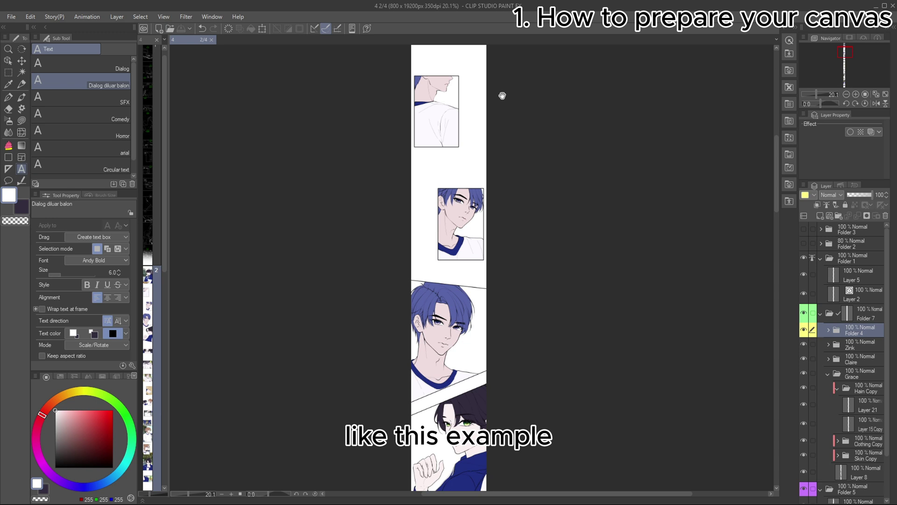
drag(503, 94, 500, 384)
drag(470, 239, 486, 239)
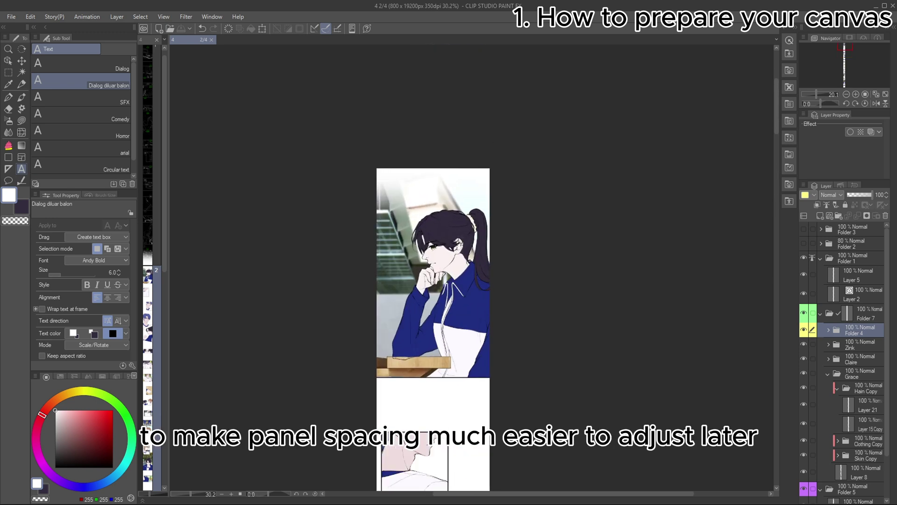
Step: Create a one-page comic project with an 800 x 19200 px canvas at 350 dpi, saved in a new folder named 6
click(159, 28)
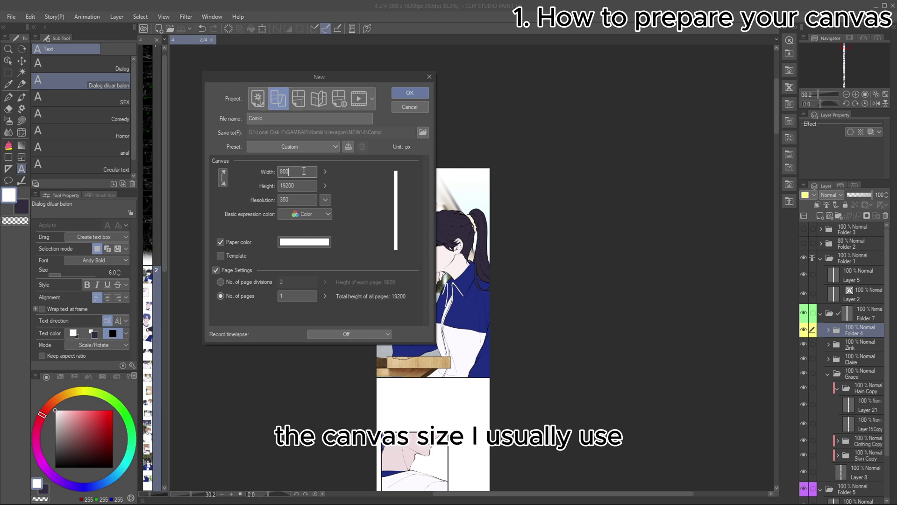
click(423, 132)
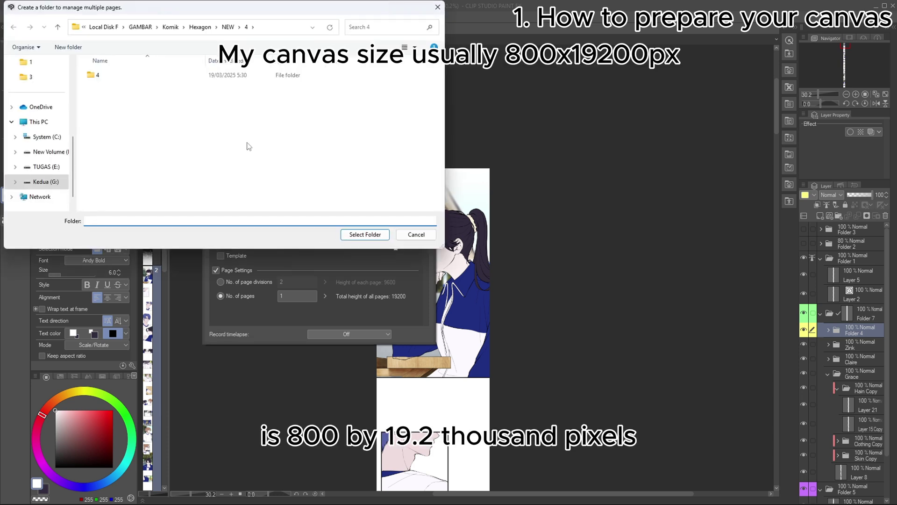
right_click(178, 165)
mouse_move(196, 260)
click(301, 262)
double_click(158, 143)
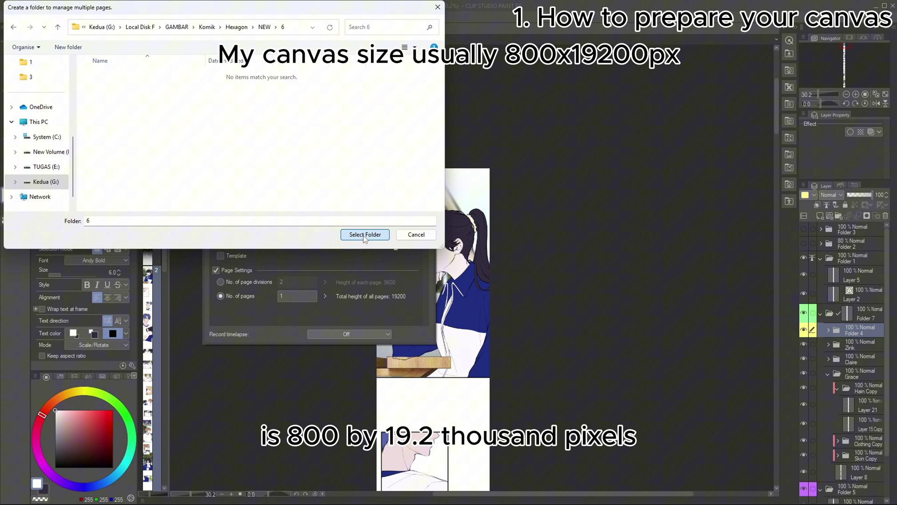
click(365, 234)
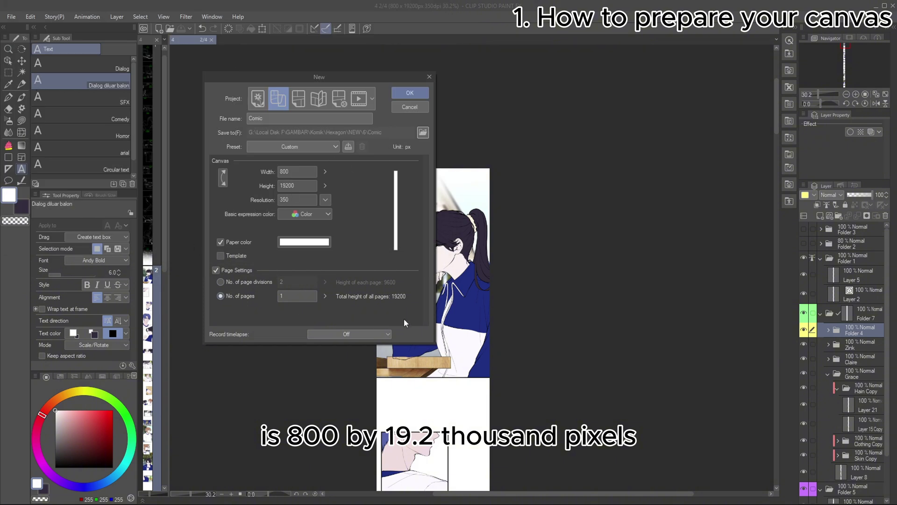
click(411, 93)
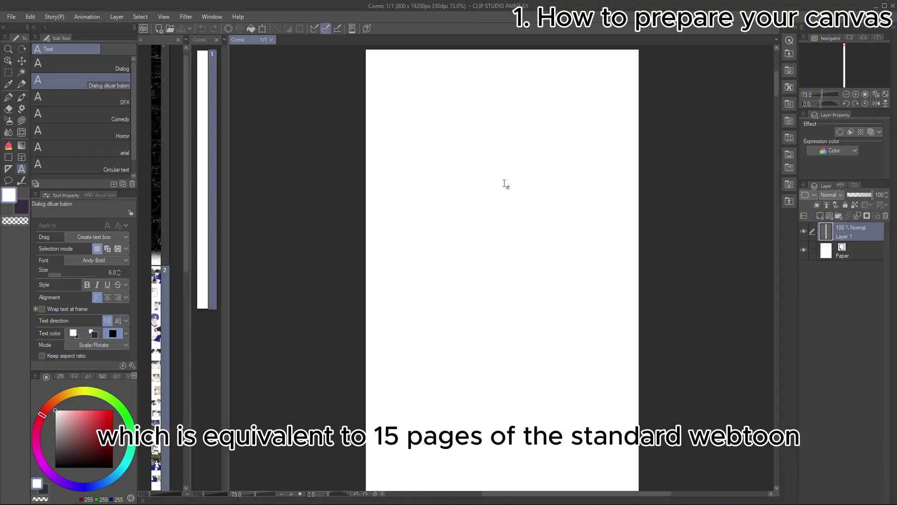
Step: Extend the canvas height by 1280 px at the canvas's lower end, with the start point at 19185 px
scroll(531, 293, down, 3)
drag(531, 293, 525, 226)
scroll(497, 301, down, 6)
drag(497, 300, 476, 185)
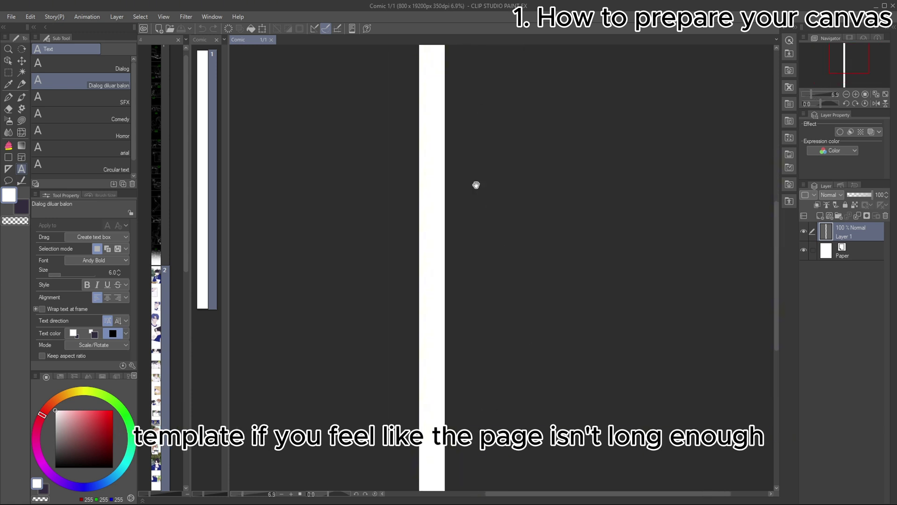
drag(374, 170, 399, 182)
click(32, 17)
mouse_move(154, 312)
click(211, 314)
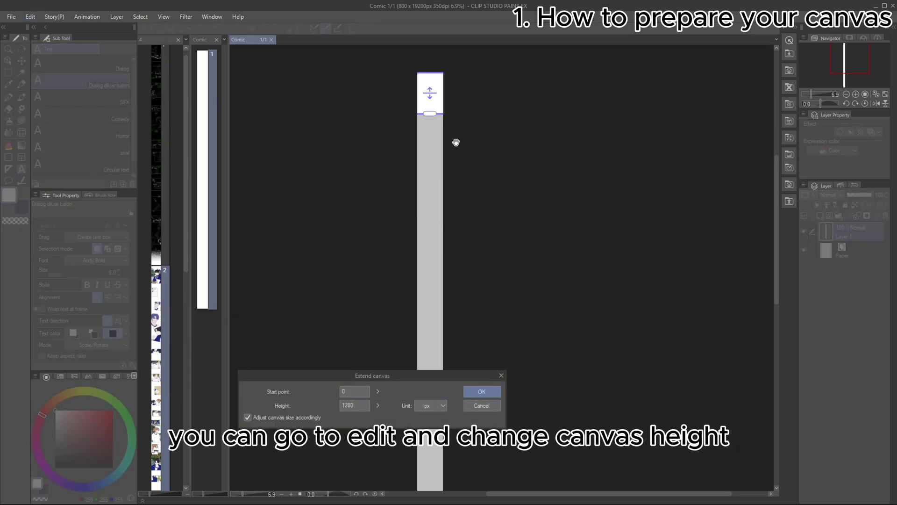
drag(449, 486, 473, 139)
drag(450, 363, 434, 240)
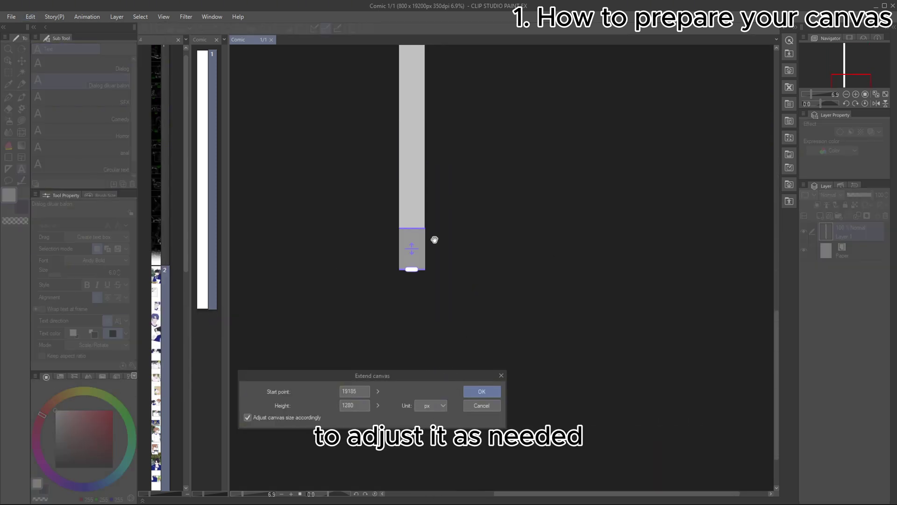
click(479, 391)
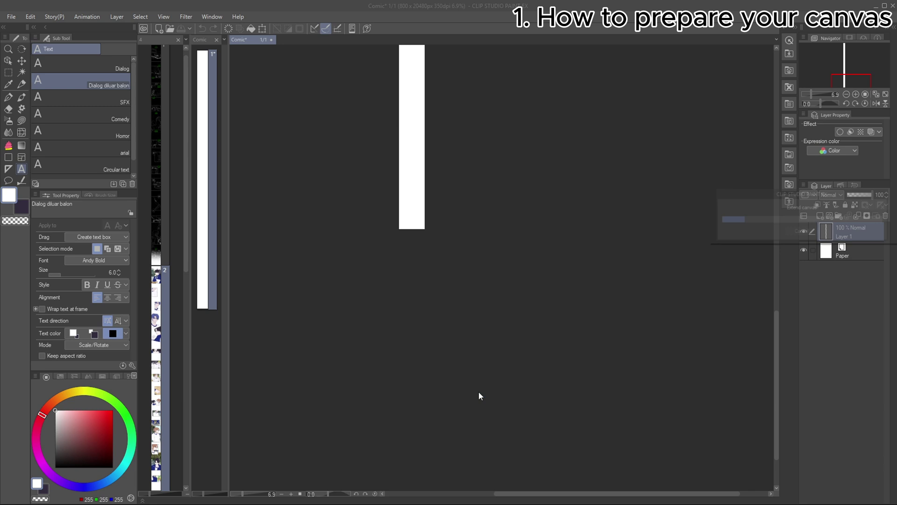
Step: Try to crop the canvas height from its lower end, using a start point of 13569 px and a height of 6911 px
click(31, 17)
click(127, 316)
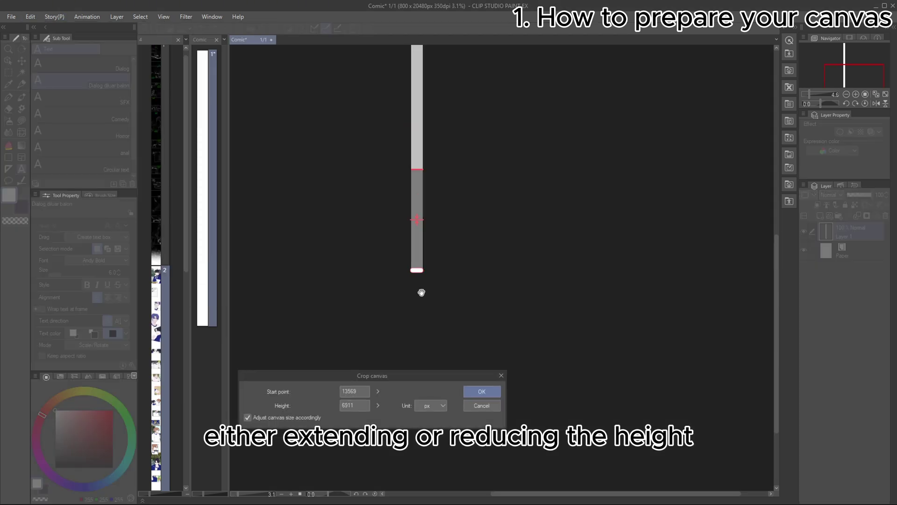
scroll(414, 261, up, 1)
drag(425, 248, 426, 152)
scroll(435, 261, down, 3)
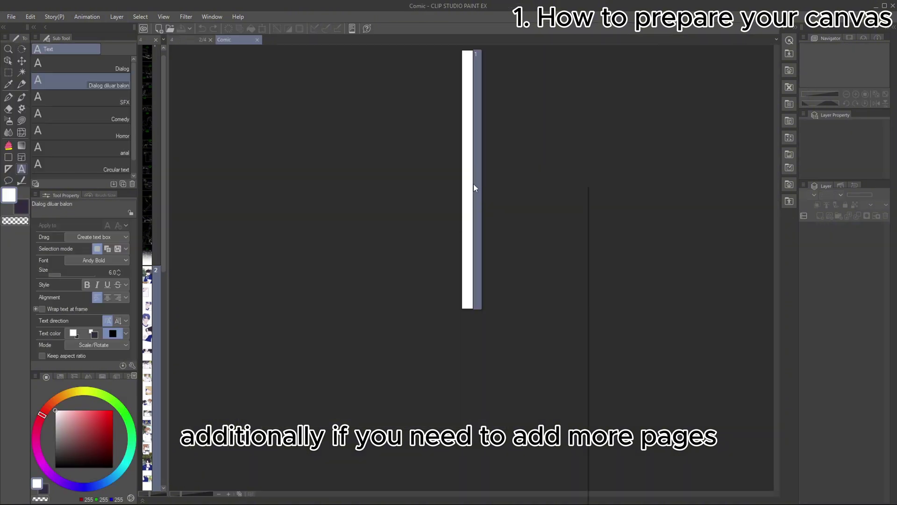
Step: Add another page to the comic project from its existing first page
right_click(473, 184)
click(510, 272)
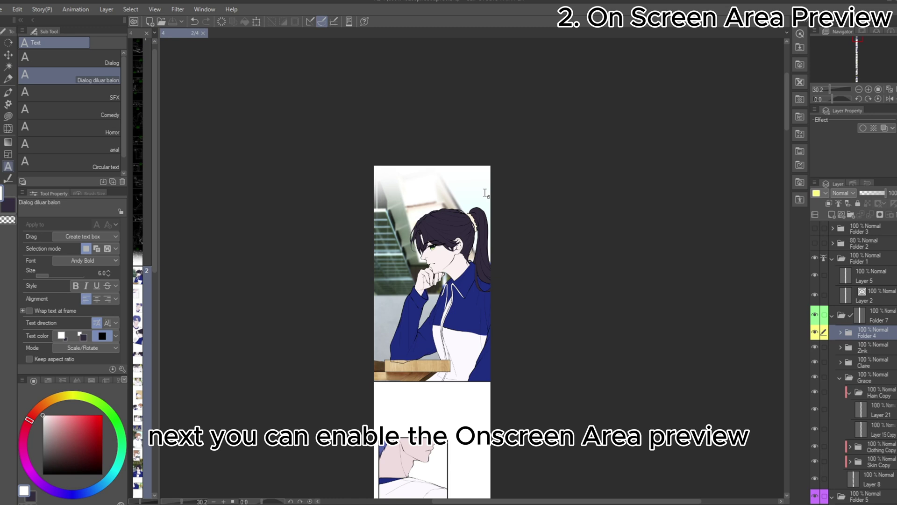
Step: Set the webtoon on-screen area to width 1.00 and height 1.60, and show the on-screen area on the canvas
drag(562, 282, 563, 188)
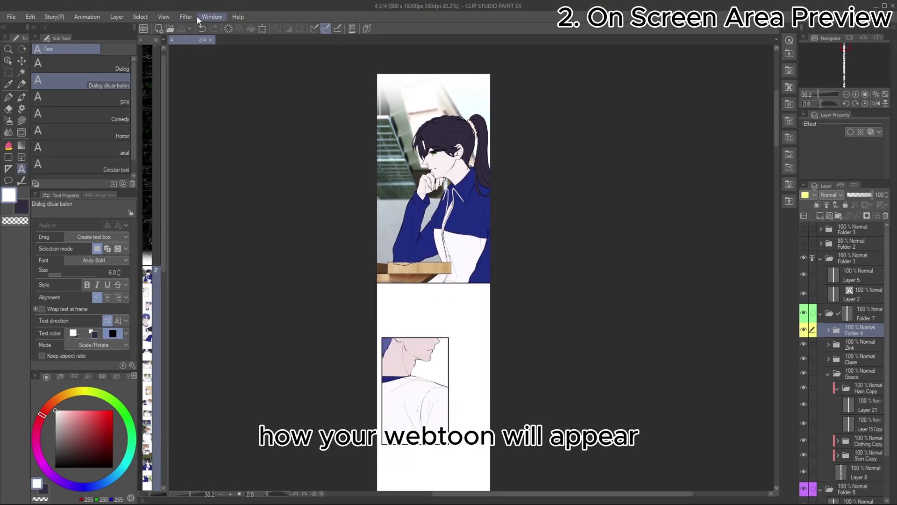
click(162, 17)
click(257, 295)
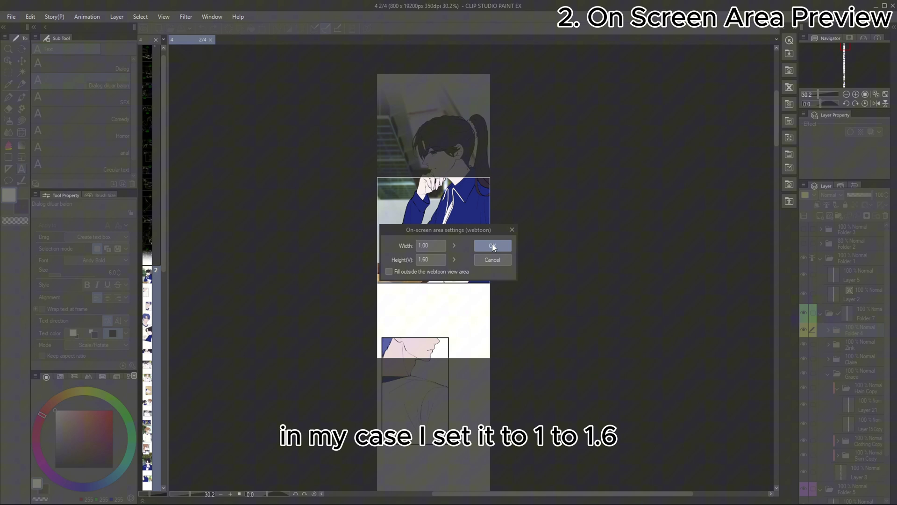
key(Return)
scroll(453, 245, up, 2)
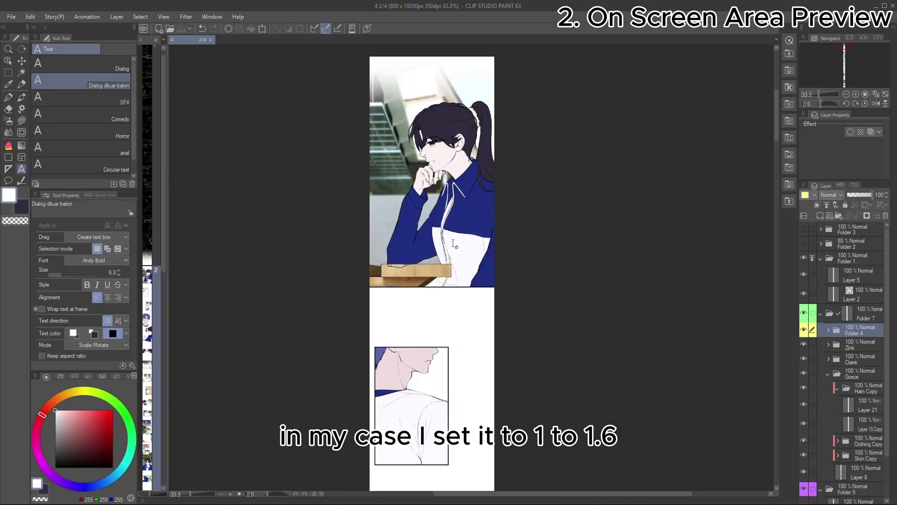
click(168, 18)
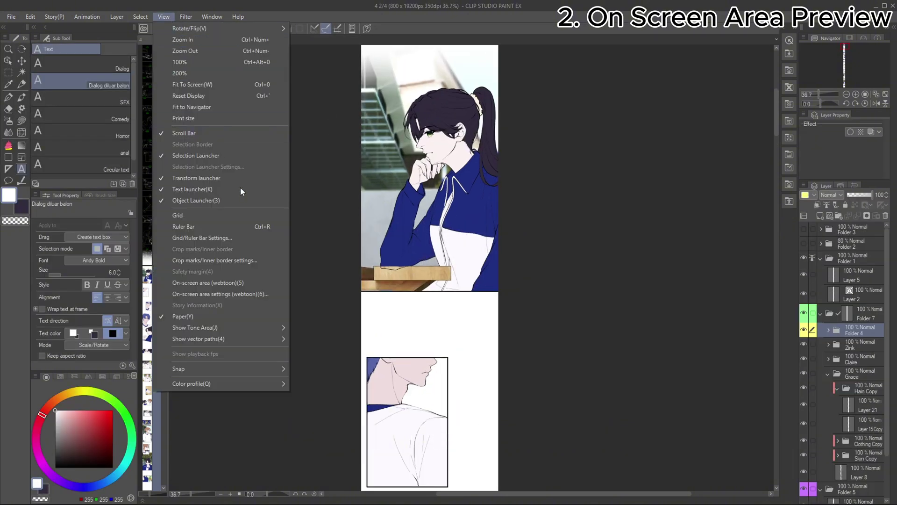
click(262, 284)
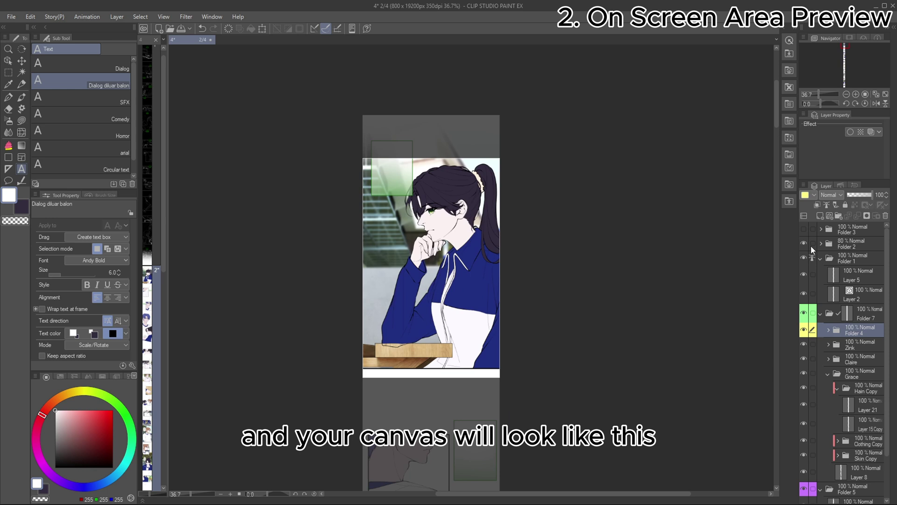
Step: Review successive webtoon panels through the on-screen area preview to check how each would appear on a reader's screen
drag(510, 217, 501, 298)
drag(458, 378, 459, 89)
drag(471, 354, 471, 128)
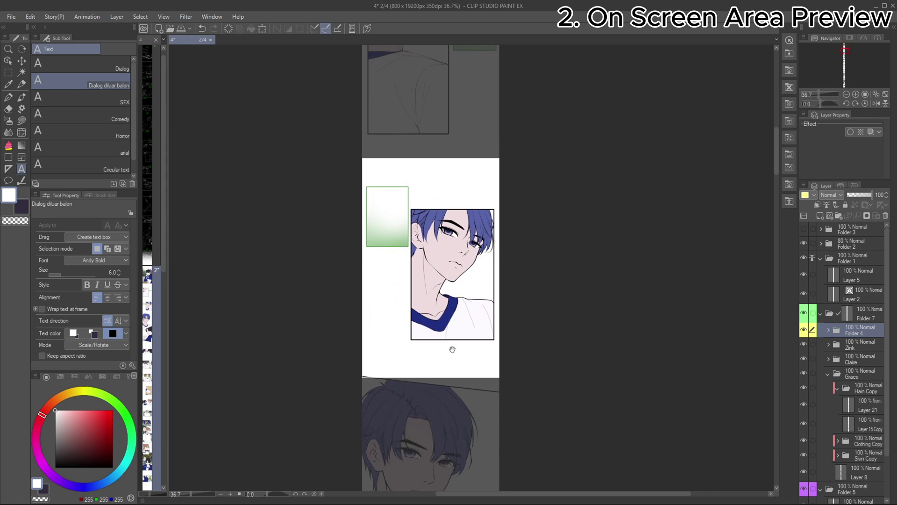
drag(452, 349, 443, 123)
drag(451, 293, 458, 105)
mouse_move(454, 271)
mouse_down()
mouse_move(442, 248)
mouse_move(440, 163)
mouse_up()
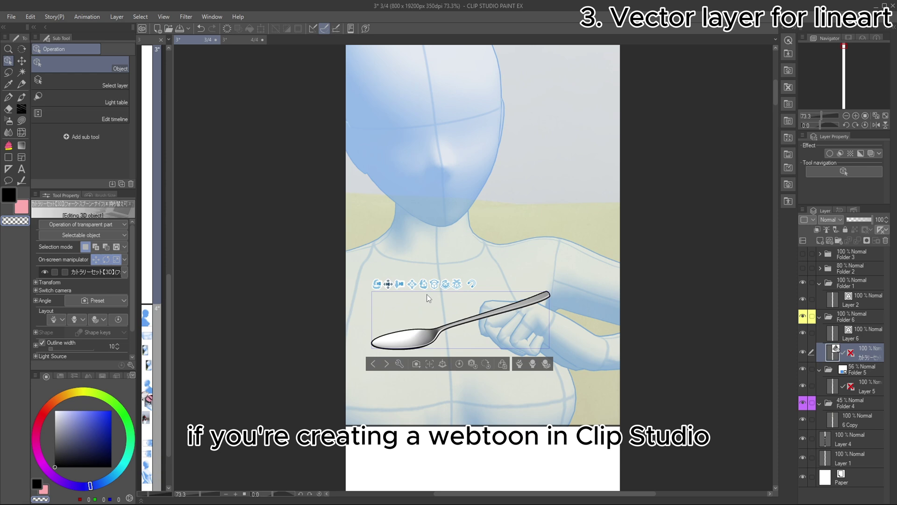
Step: Ink the outline of the hand holding the spoon on a vector layer, with the 3D spoon layer's opacity at 24%
click(829, 241)
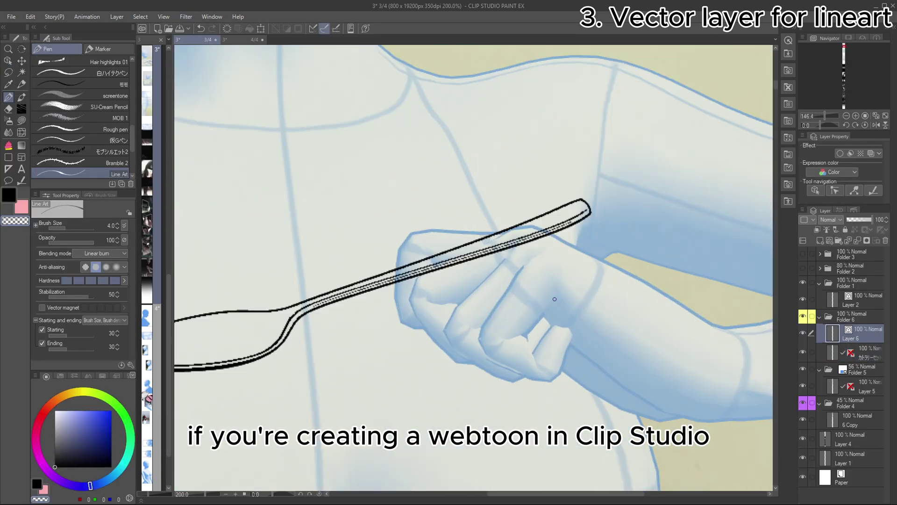
drag(412, 233, 413, 334)
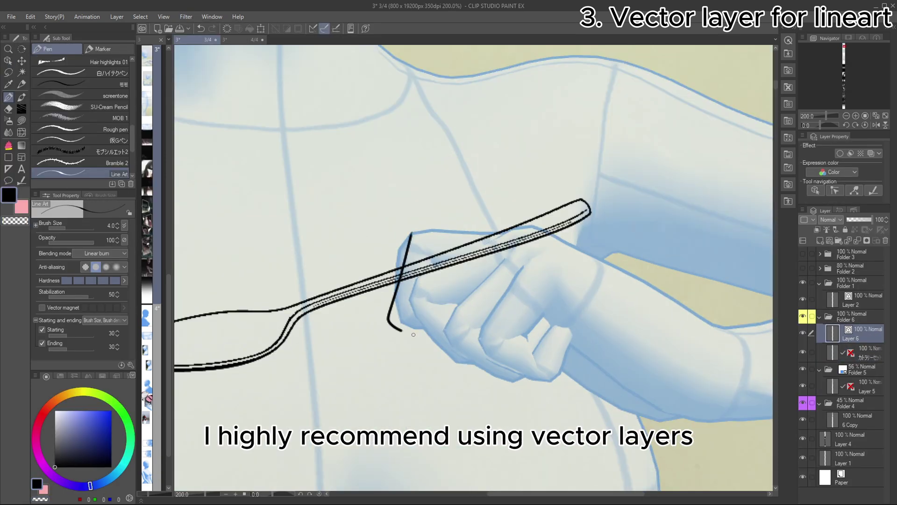
click(859, 350)
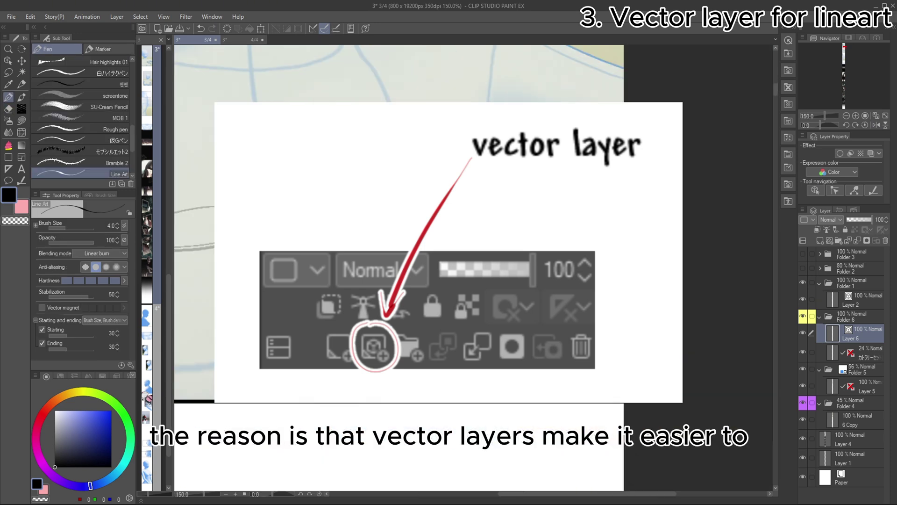
key(ctrl+z)
key(e)
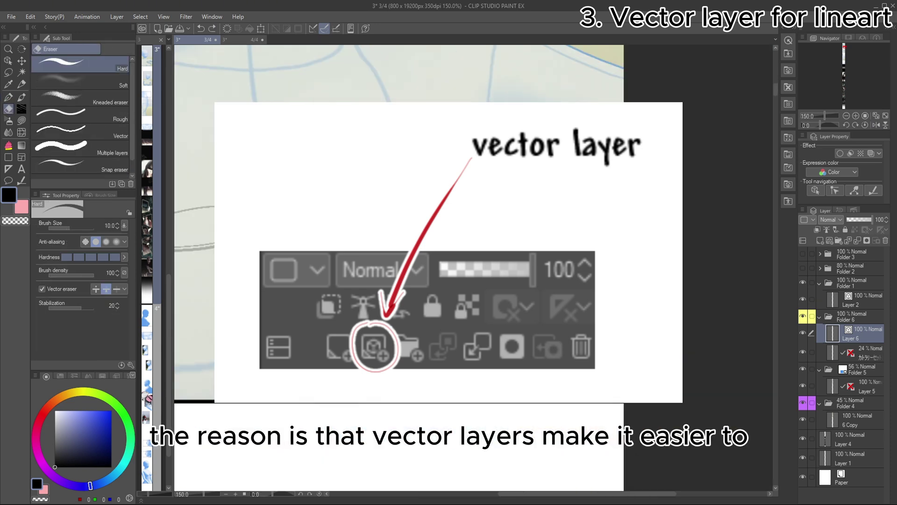
key(p)
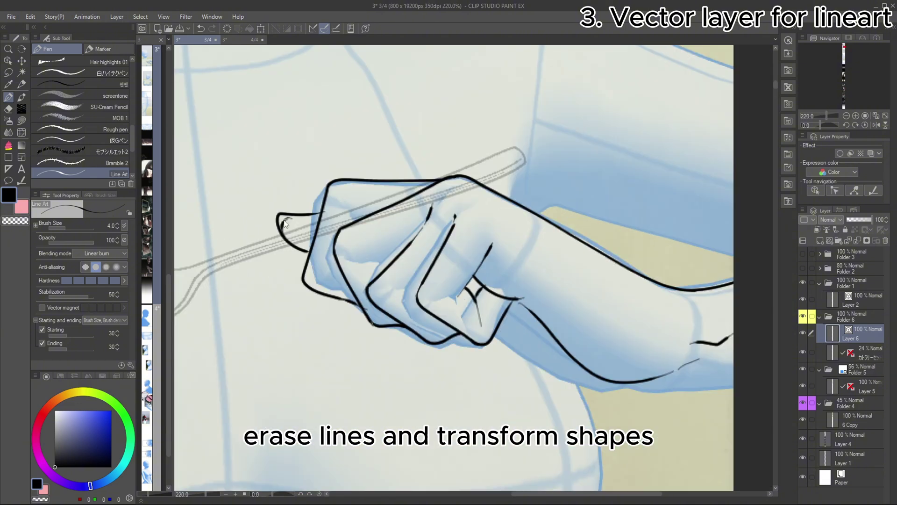
Step: Clean up the hand lineart, and ink and transform the face outline on the separate vector layer Layer 7
scroll(483, 198, down, 4)
key(e)
scroll(662, 193, up, 2)
key(p)
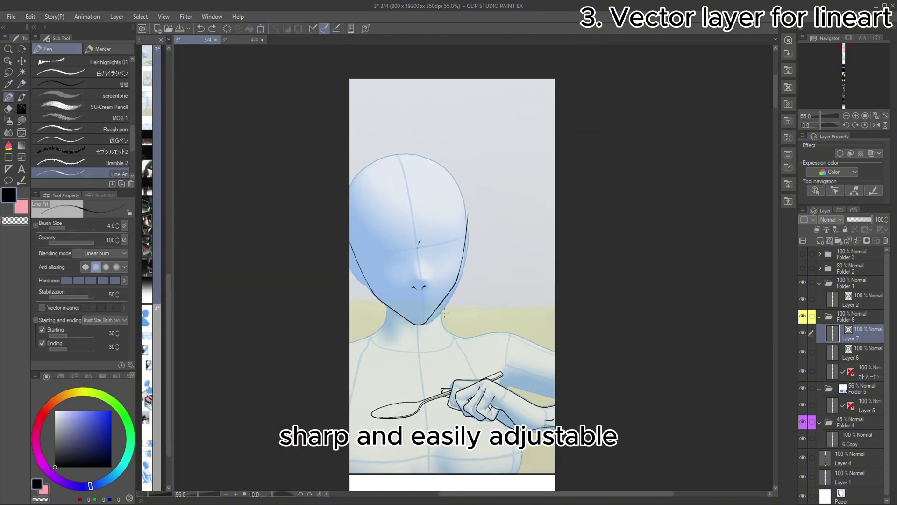
key(ctrl+t)
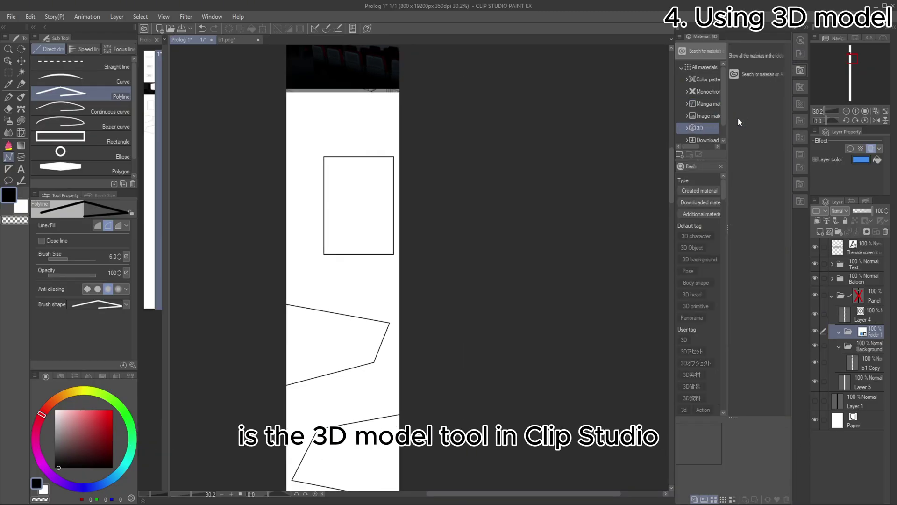
Step: Place the Sharp anime 3D head model from the head materials onto the upper rectangular panel
click(705, 90)
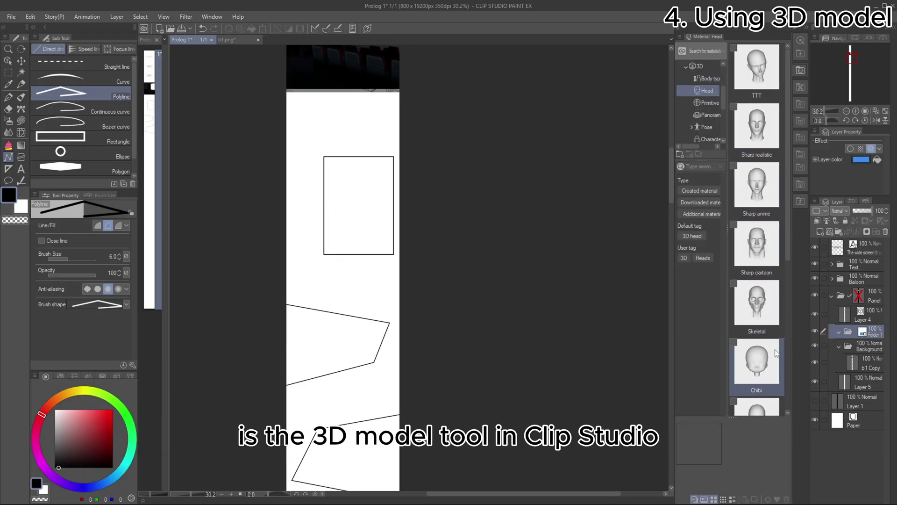
scroll(762, 127, down, 1)
scroll(779, 303, up, 1)
drag(757, 187, 355, 187)
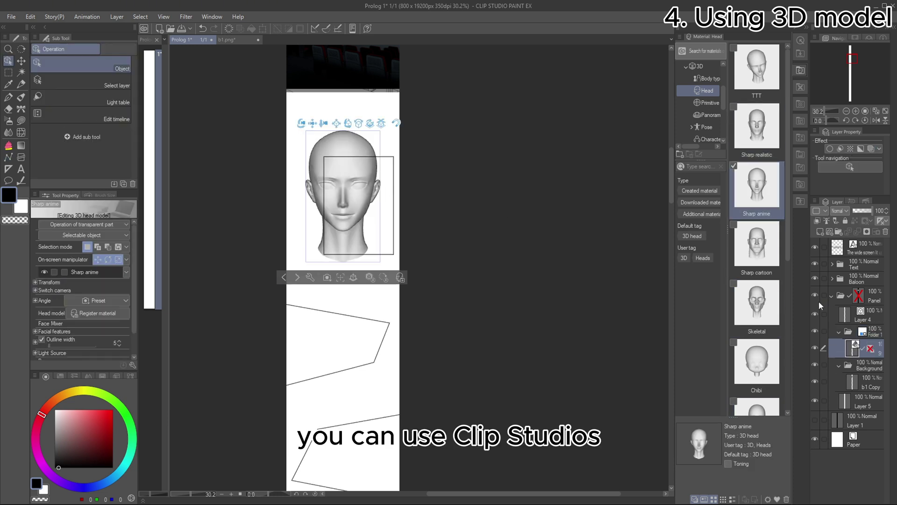
Step: Move and rotate the 3D head model into a three-quarter view over the rectangular panel
drag(211, 143, 205, 146)
drag(329, 128, 385, 179)
drag(397, 155, 392, 157)
mouse_move(377, 155)
mouse_down()
mouse_move(396, 158)
mouse_move(384, 157)
mouse_up()
Step: Set the 3D head's direction to tilt -28, angle 13 and side tilt -13, and adjust its viewing angle slightly
click(385, 364)
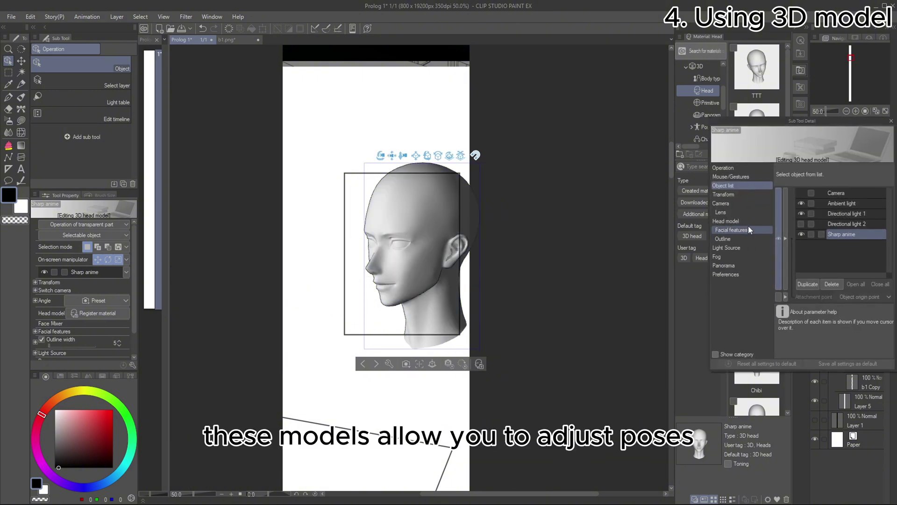
click(747, 229)
drag(861, 205, 857, 206)
click(861, 229)
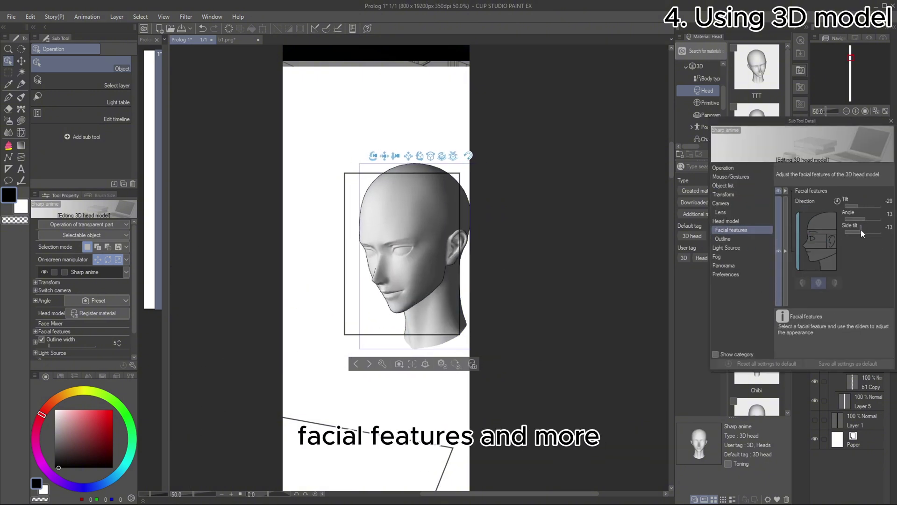
drag(376, 155, 364, 149)
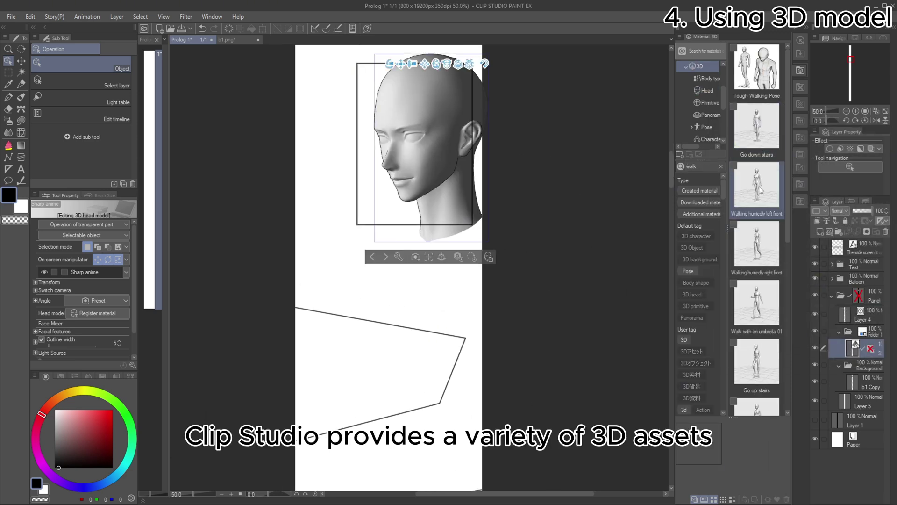
drag(759, 190, 370, 361)
scroll(397, 322, down, 7)
key(ctrl+z)
Step: Add a new raster layer above the 3D head and place the Walking hurriedly left front pose model on the canvas
click(820, 232)
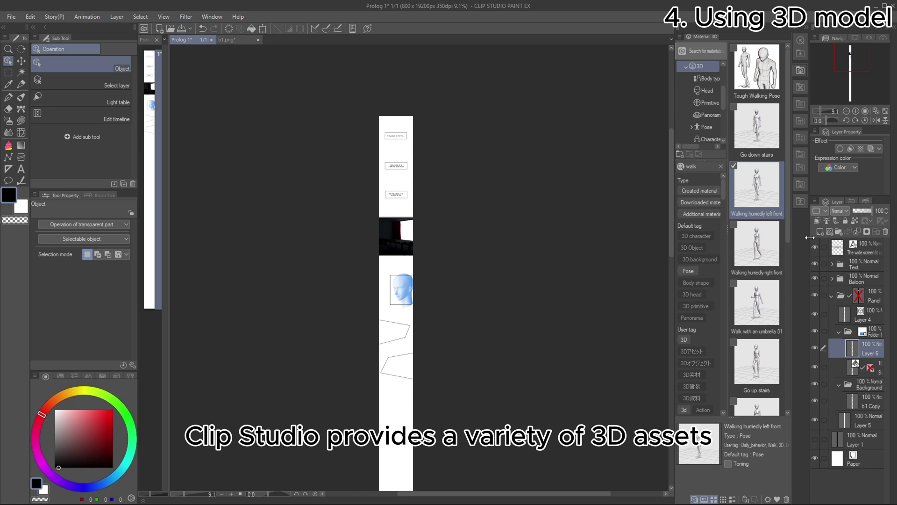
drag(490, 322, 399, 331)
scroll(399, 331, up, 1)
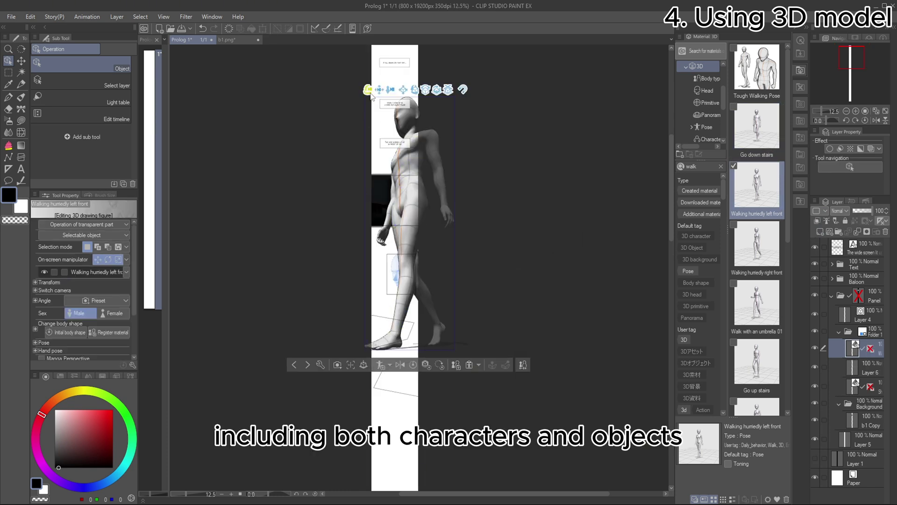
Step: Rotate the walking figure to a back view and bring it down over the panels beside the head
drag(367, 90, 145, 92)
drag(373, 64, 390, 300)
scroll(390, 300, up, 3)
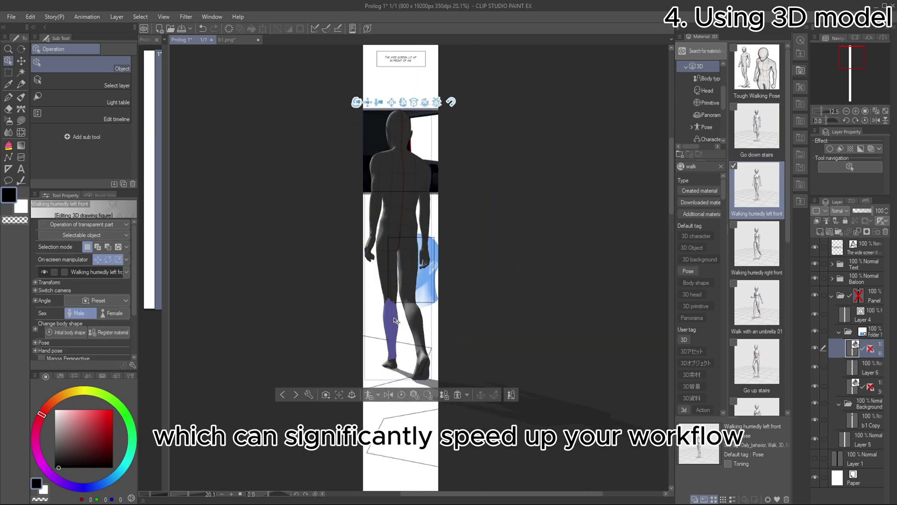
scroll(384, 156, up, 2)
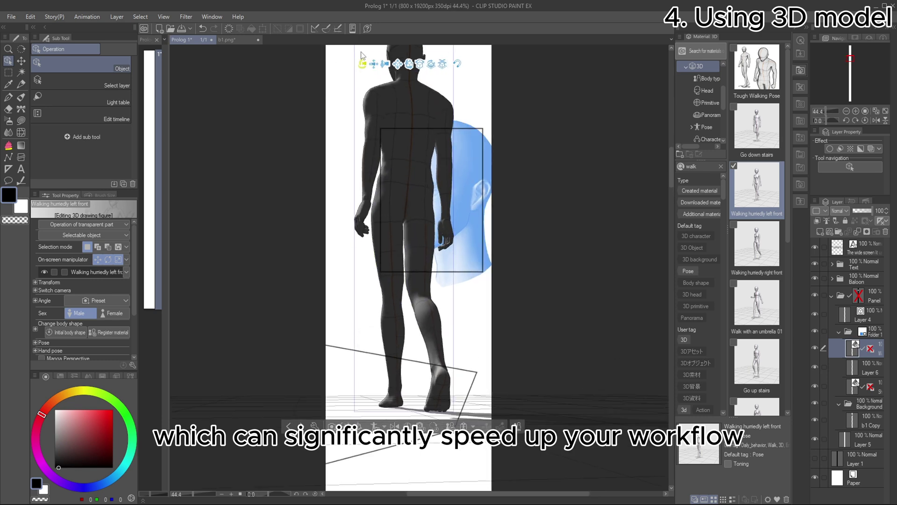
Step: Fine-tune the walking figure's viewing angle and shift it so its lower legs stand in the upper slanted panel
drag(356, 65, 346, 75)
drag(406, 66, 423, 66)
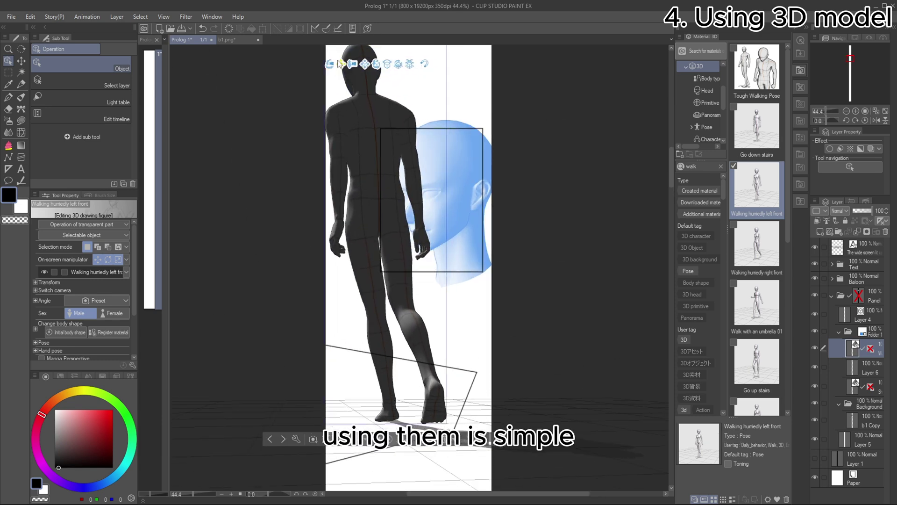
drag(337, 65, 318, 67)
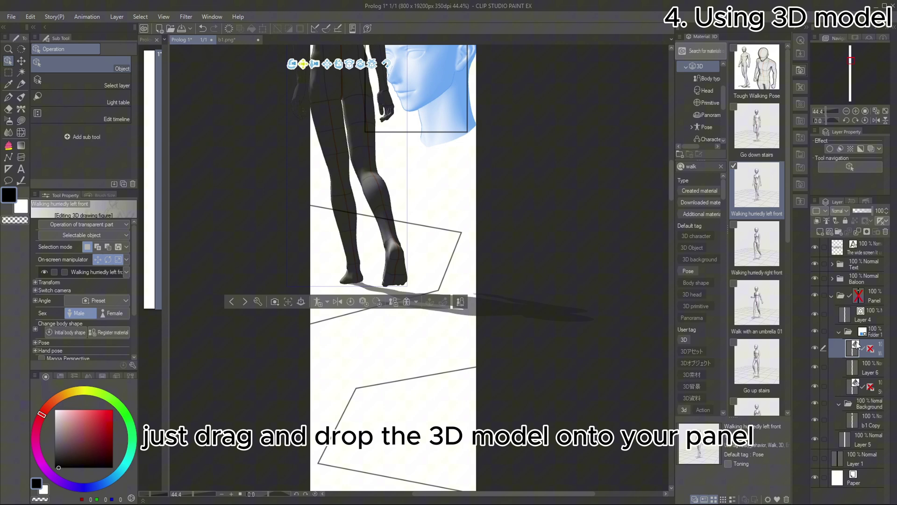
scroll(434, 233, down, 2)
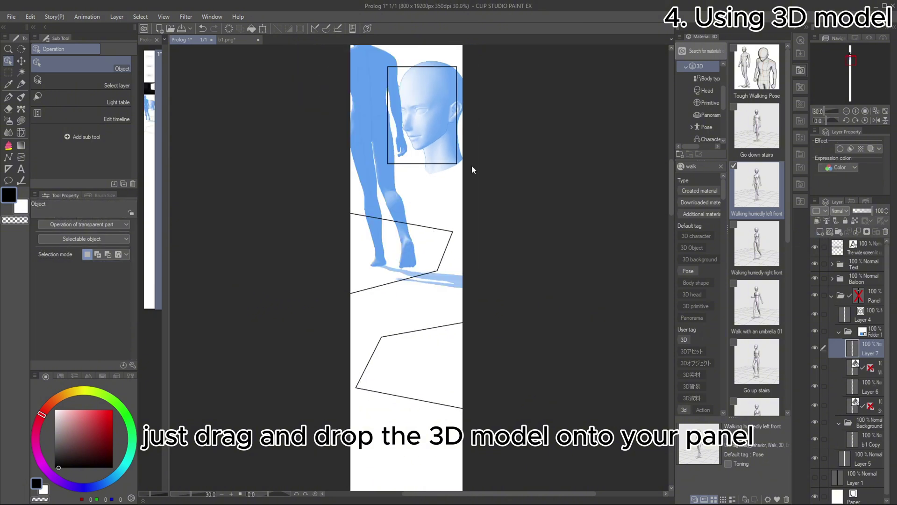
Step: Merge the cropped walking-legs layer, the empty layer and the 3D head layer into one layer
click(878, 368)
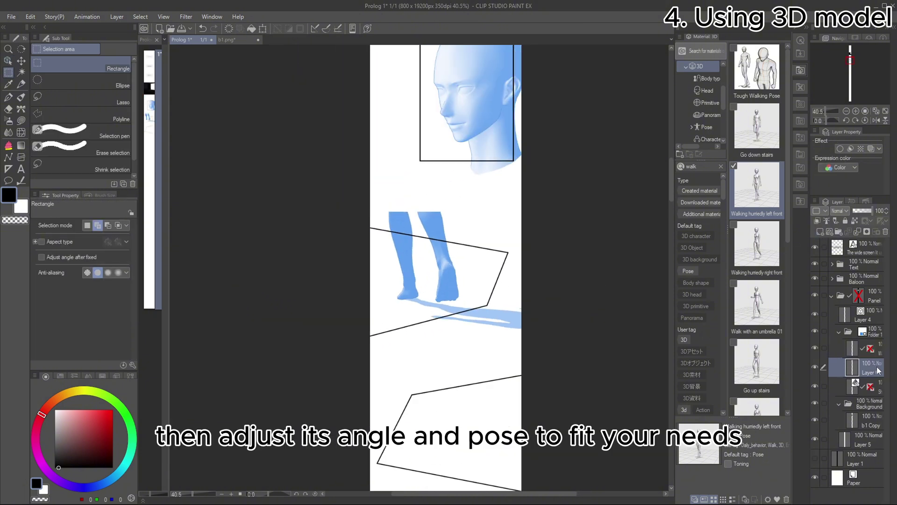
key(ctrl+e)
key(ctrl+e)
Step: Try placing the Go down stairs pose model over the lower slanted panel and adjusting its view
drag(756, 131, 466, 382)
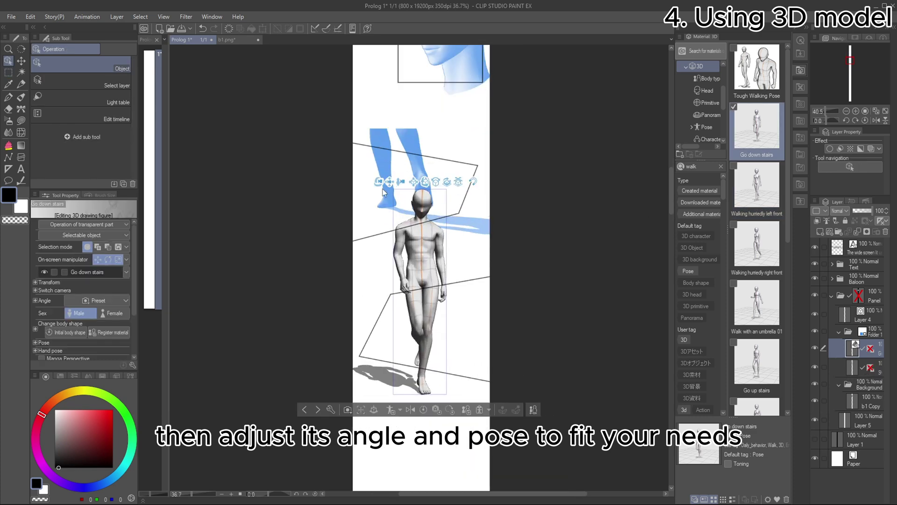
drag(408, 182, 410, 33)
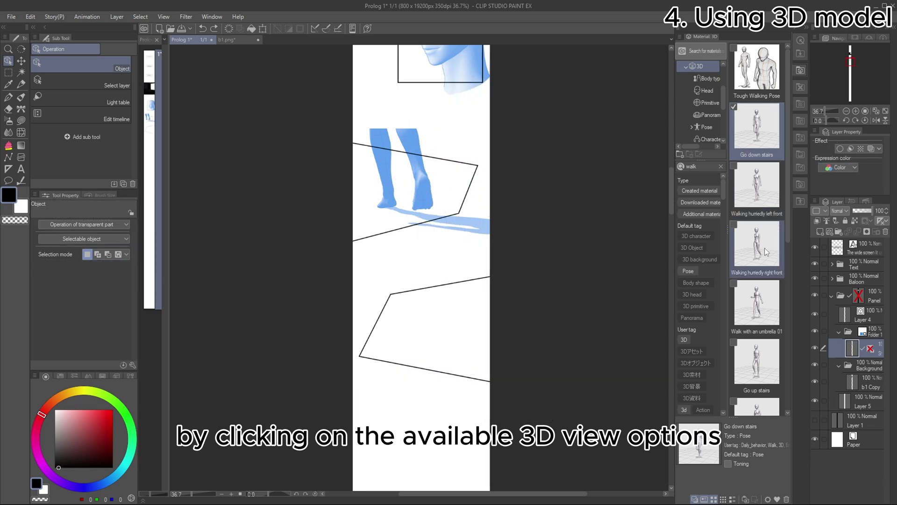
Step: Place the Walking hurriedly right front pose model over the lower slanted panel and adjust its viewing angle
drag(767, 253, 439, 320)
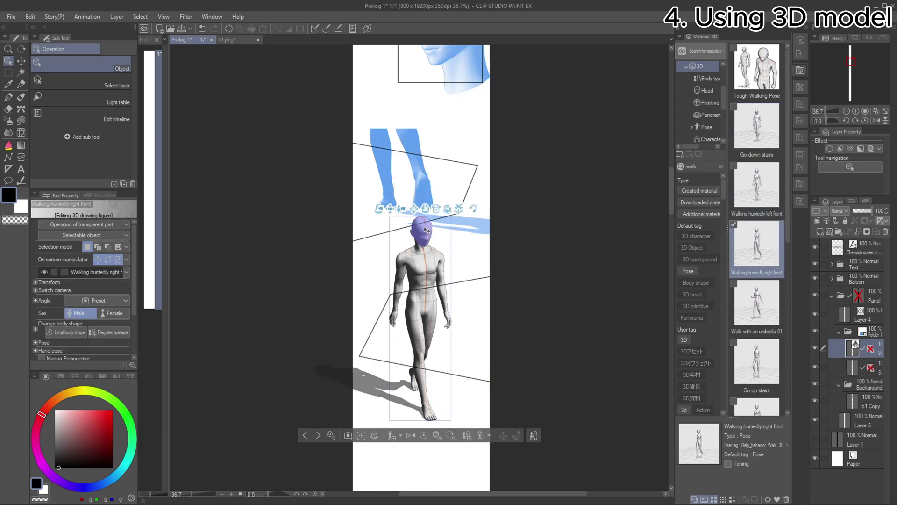
scroll(405, 132, up, 4)
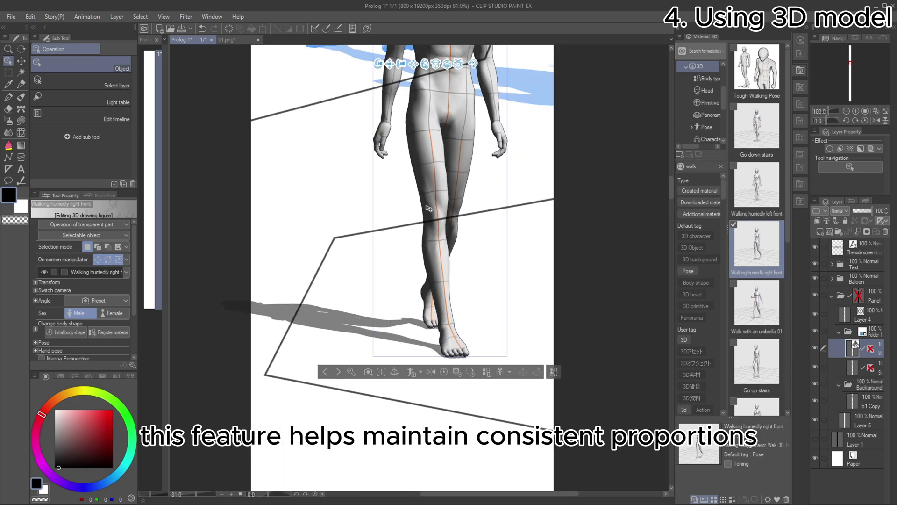
drag(378, 64, 357, 77)
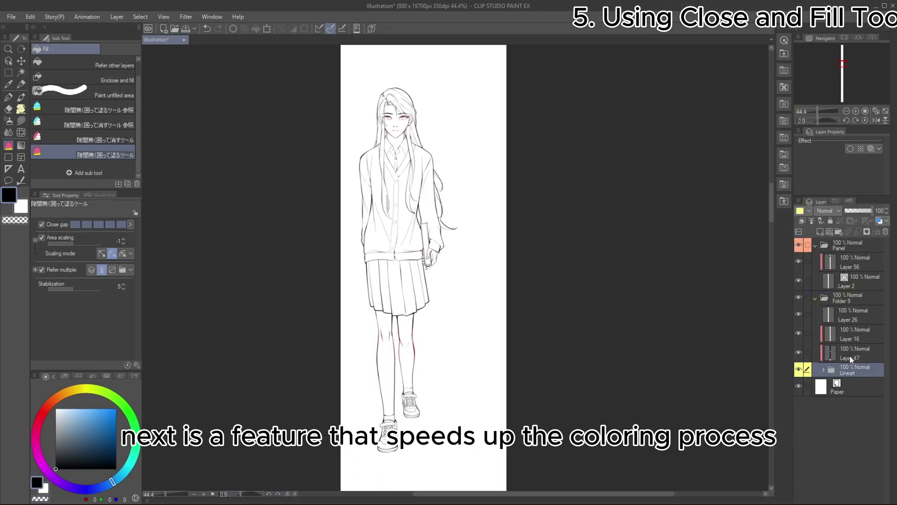
Step: Select and collapse the line art group Folder 9 and set it as the reference layer
click(856, 246)
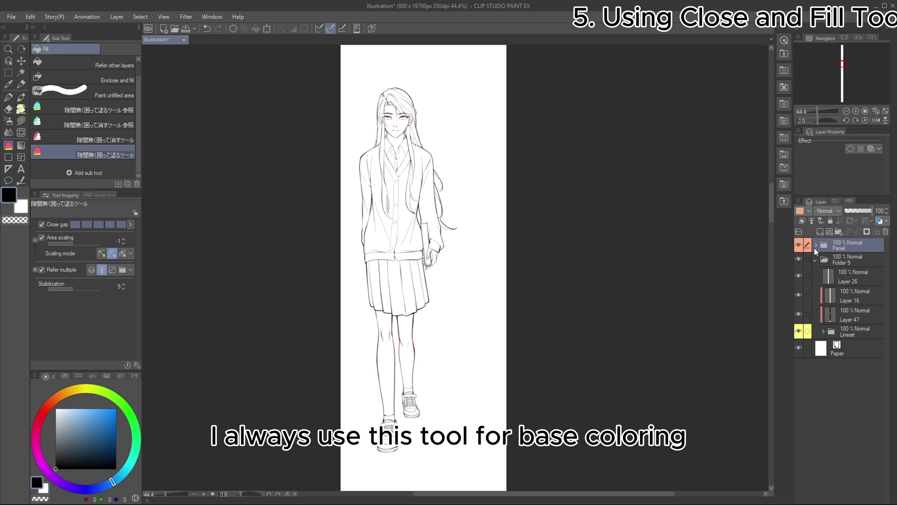
click(871, 302)
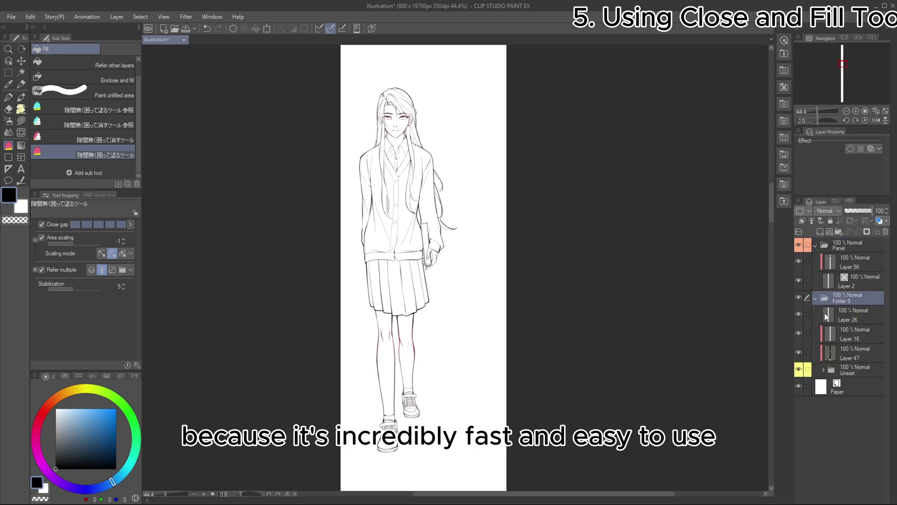
click(815, 298)
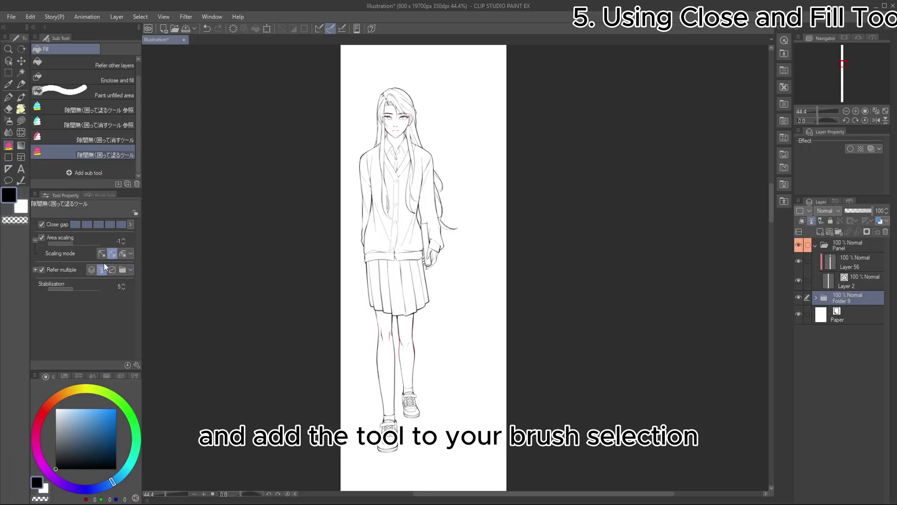
Step: Create a layer folder directly above the Paper layer, mark it with the green palette color and name it Color
click(855, 316)
click(838, 231)
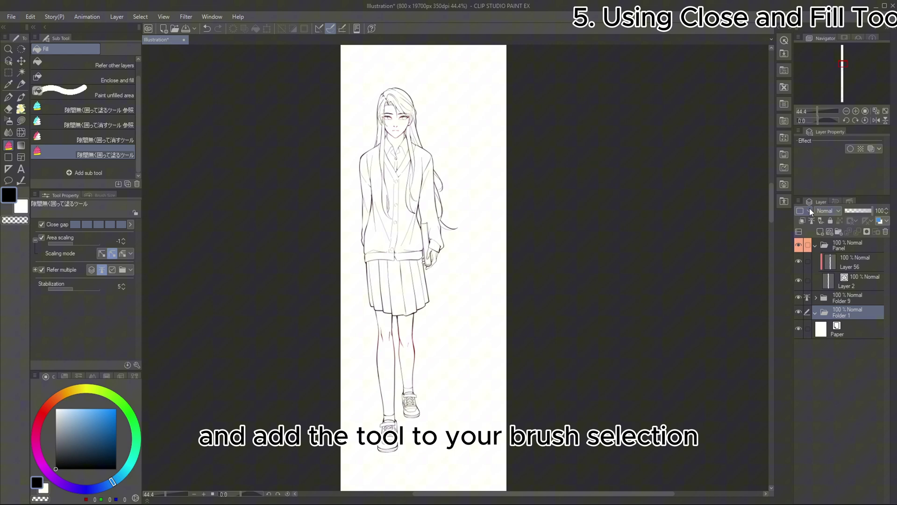
click(809, 211)
click(817, 265)
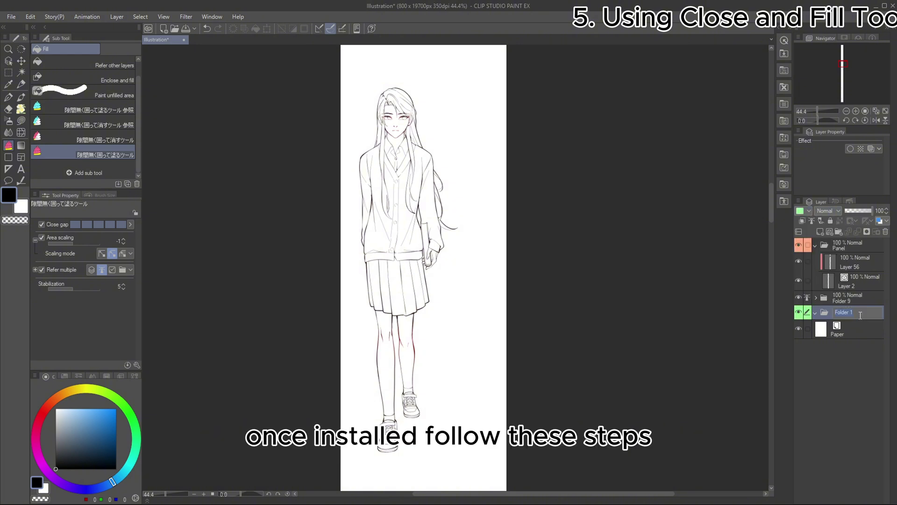
click(860, 315)
text(Color)
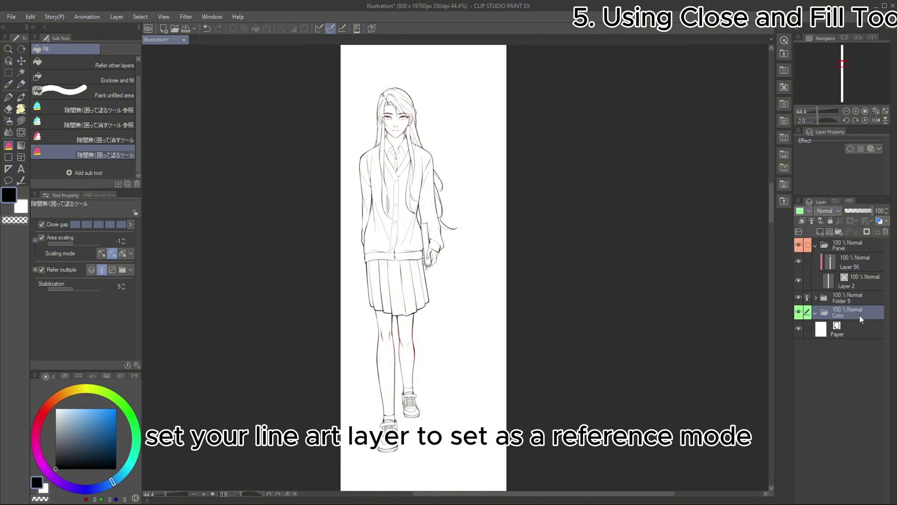
Step: Add a raster layer in the Color folder and fill the whole figure in grayish mauve by enclosing it with 隙間無く囲って塗るツール
click(820, 231)
key(g)
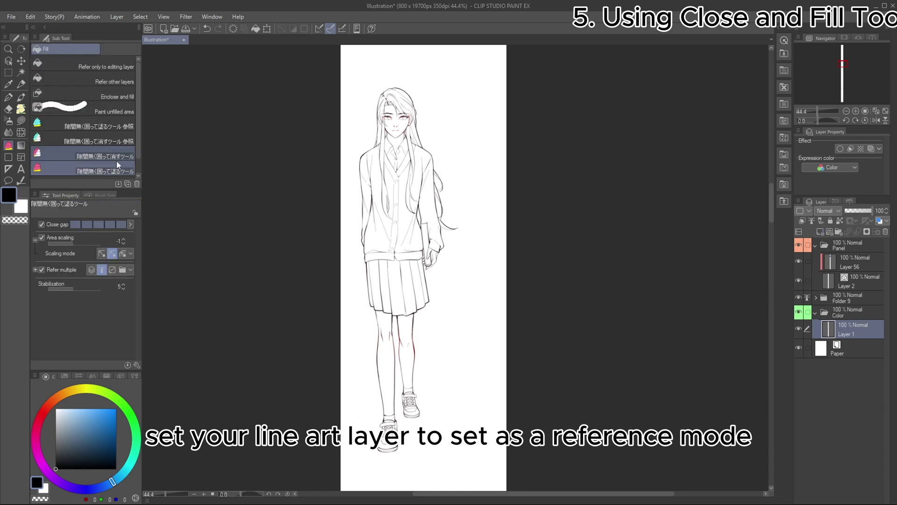
key(g)
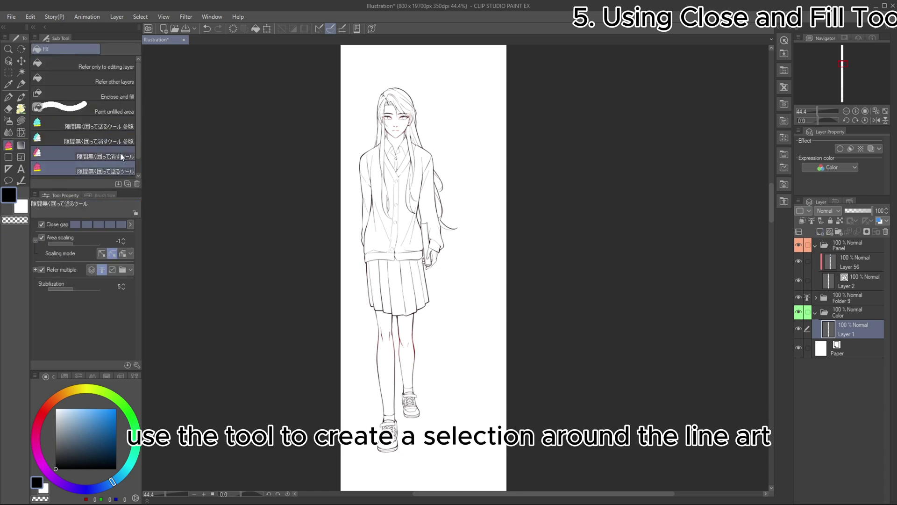
click(78, 376)
click(116, 449)
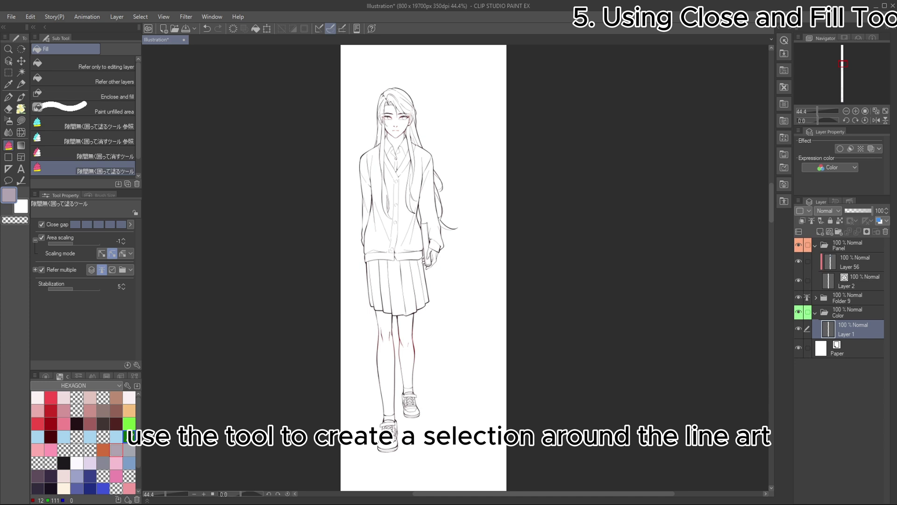
mouse_move(494, 197)
mouse_down()
mouse_move(361, 86)
mouse_move(307, 205)
mouse_move(299, 387)
mouse_up()
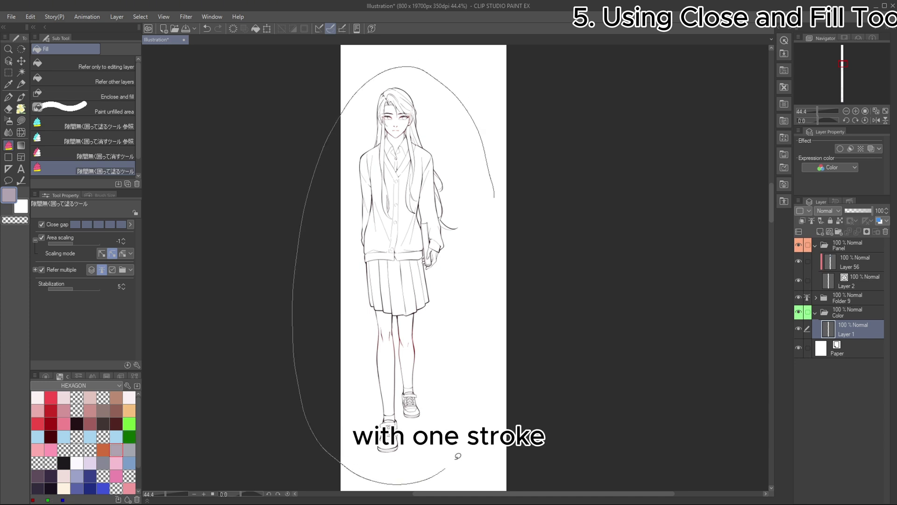
drag(458, 456, 501, 205)
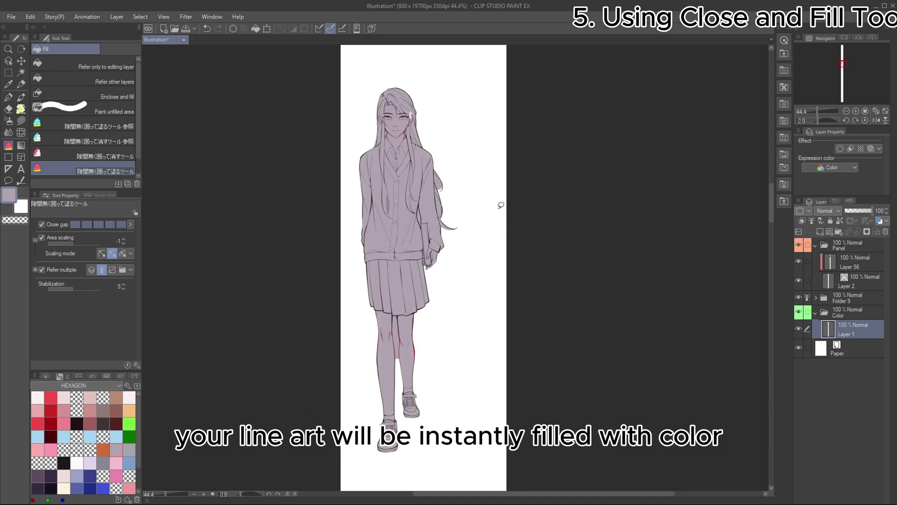
Step: Remove the stray fill between the legs by enclosing that gap with 隙間無く囲って消すツール
scroll(431, 330, up, 2)
scroll(406, 357, up, 4)
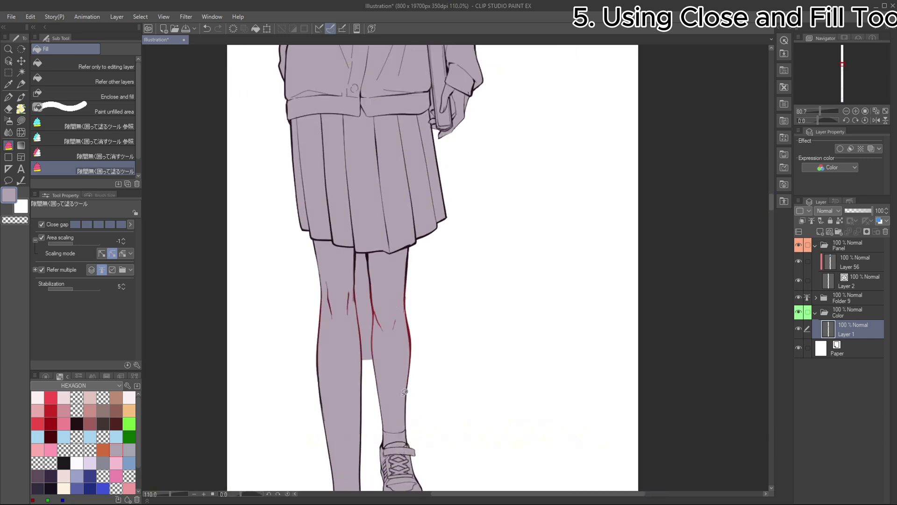
click(69, 154)
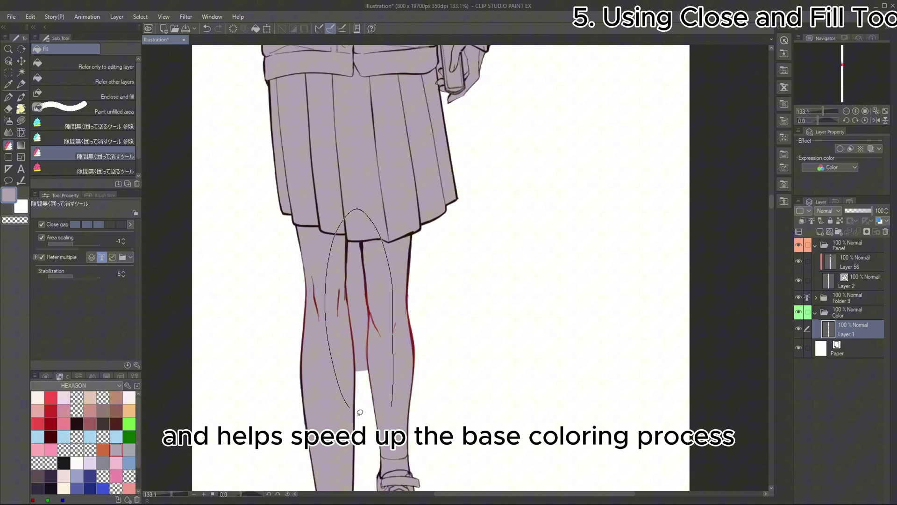
drag(498, 157, 427, 437)
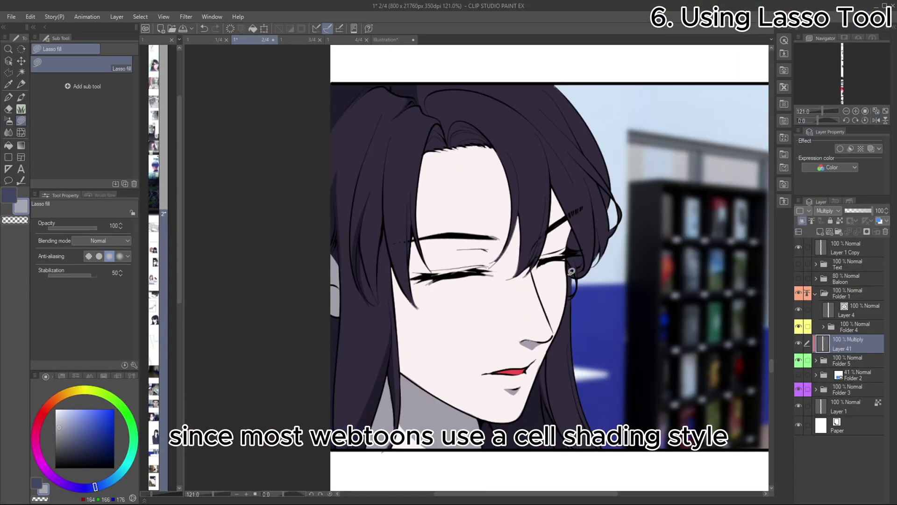
Step: Shade the close-up face and hair with Lasso fill on the Multiply layer Layer 41
drag(566, 323, 573, 374)
drag(393, 252, 398, 397)
drag(423, 234, 421, 355)
drag(400, 327, 409, 426)
drag(463, 201, 425, 320)
mouse_move(448, 215)
mouse_down()
mouse_move(511, 205)
mouse_move(467, 191)
mouse_up()
drag(439, 290, 502, 299)
drag(527, 217, 514, 318)
key(h)
drag(401, 255, 400, 297)
mouse_move(351, 229)
mouse_down()
mouse_move(327, 299)
mouse_move(353, 320)
mouse_up()
drag(411, 216, 391, 260)
key(h)
mouse_move(486, 236)
mouse_down()
mouse_move(449, 280)
mouse_move(468, 275)
mouse_move(509, 52)
mouse_up()
Step: Shade the cardigan's sleeve folds and the torso below the chest with Lasso fill on Layer 41
scroll(502, 259, down, 4)
scroll(555, 280, up, 4)
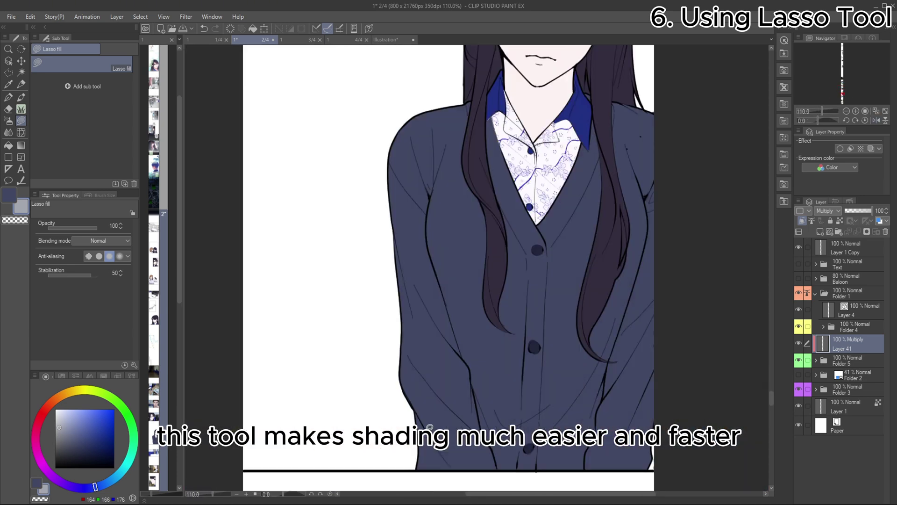
drag(480, 404, 437, 423)
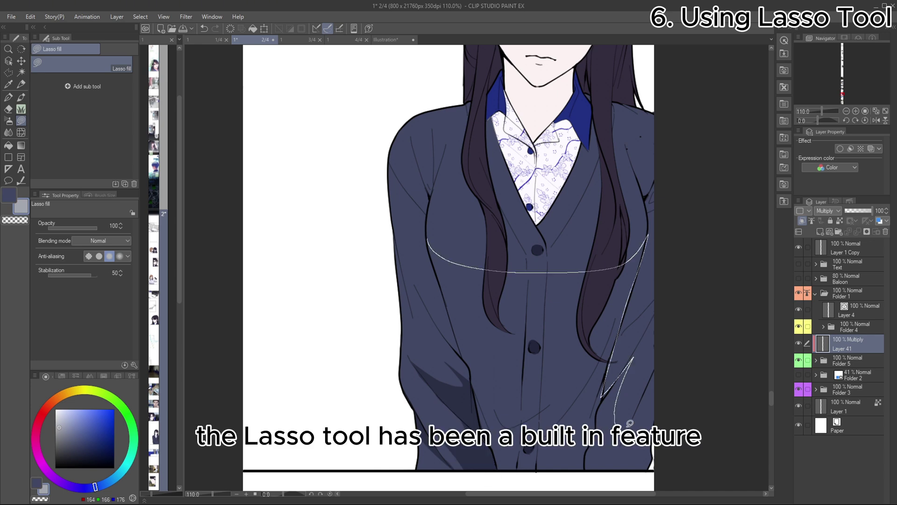
drag(630, 423, 627, 425)
scroll(413, 299, down, 1)
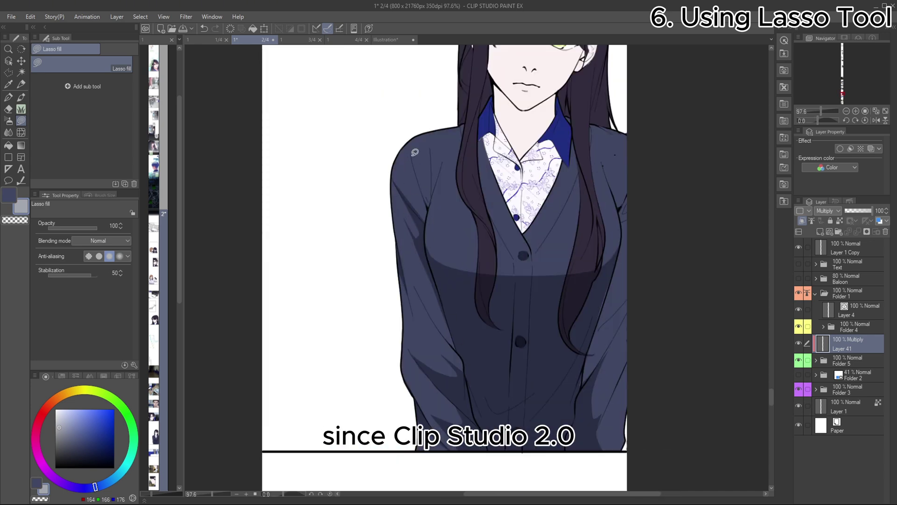
mouse_move(618, 276)
mouse_down()
mouse_move(593, 298)
mouse_move(591, 412)
mouse_up()
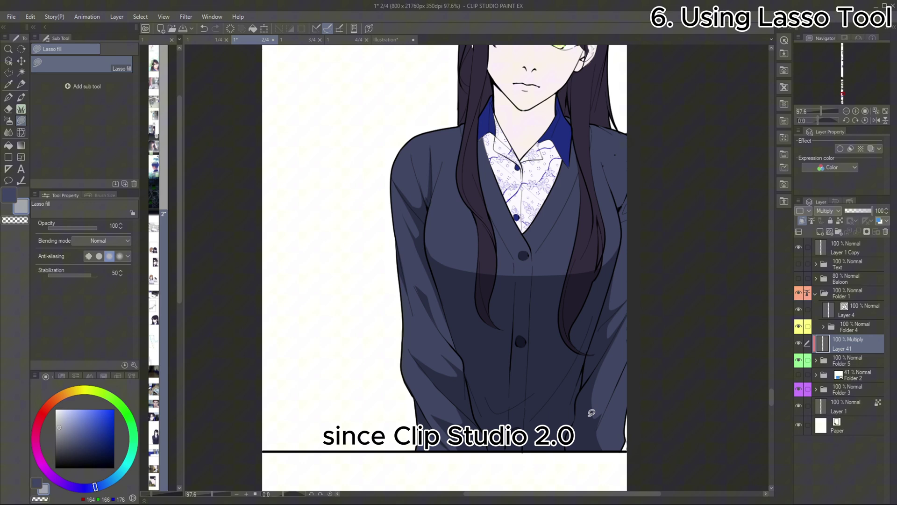
Step: Reshape the shadow edge under the chest into pointed folds and refine the shading on the cardigan's front
drag(516, 282, 531, 330)
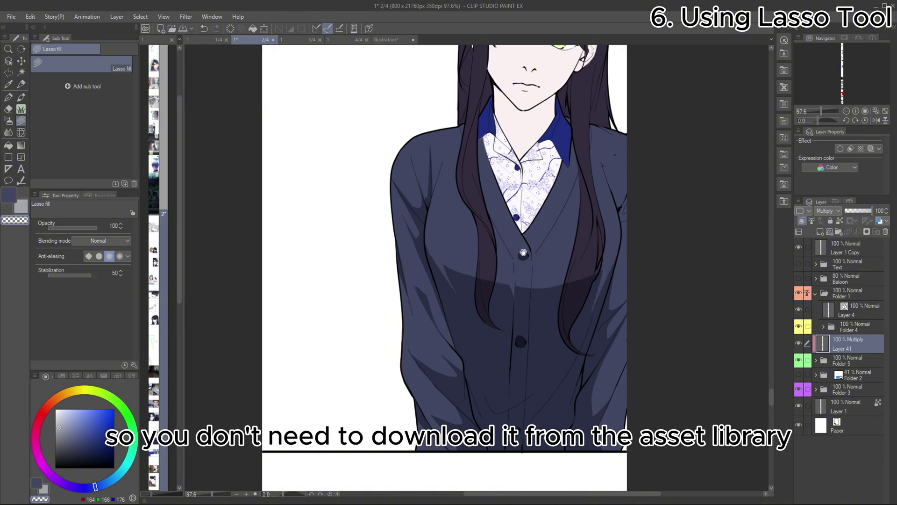
drag(524, 252, 496, 370)
mouse_move(452, 390)
mouse_down()
mouse_move(450, 408)
mouse_move(469, 411)
mouse_up()
drag(540, 402, 490, 332)
drag(489, 329, 484, 360)
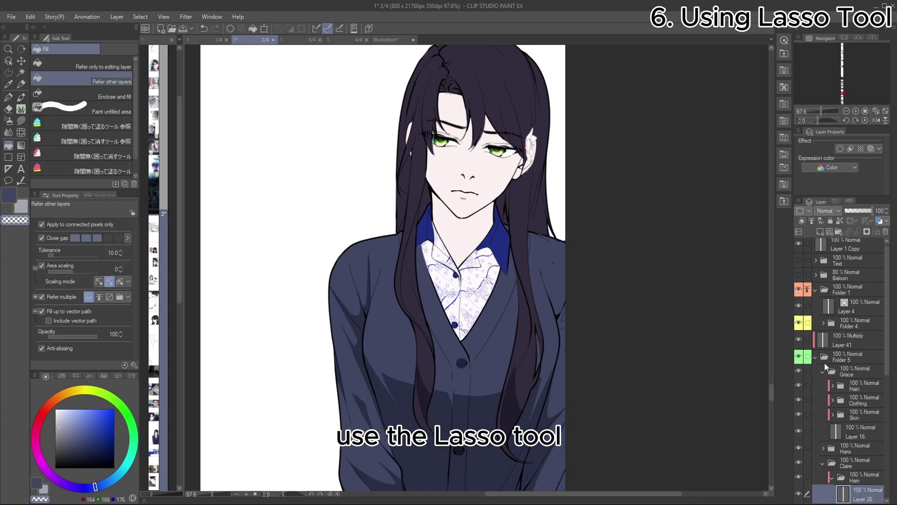
Step: Shade the long hair strands, the neck under the chin and the shirt collar with Lasso fill on Layer 41
mouse_move(539, 270)
mouse_down()
mouse_move(566, 289)
mouse_move(565, 324)
mouse_up()
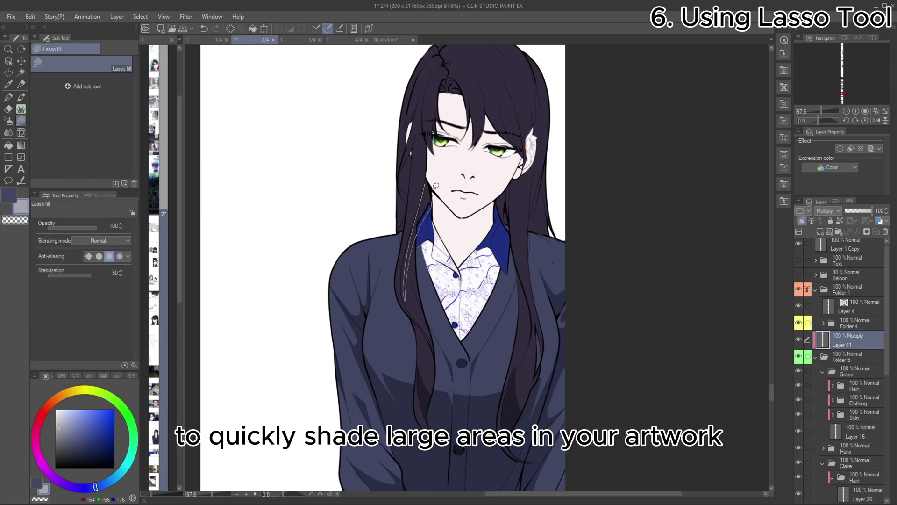
mouse_move(435, 185)
mouse_down()
mouse_move(419, 285)
mouse_move(407, 304)
mouse_up()
mouse_move(421, 235)
mouse_down()
mouse_move(409, 277)
mouse_move(313, 387)
mouse_up()
drag(313, 387, 354, 215)
drag(345, 281, 369, 376)
drag(402, 283, 428, 272)
drag(356, 233, 427, 251)
key(c)
key(c)
drag(423, 215, 433, 263)
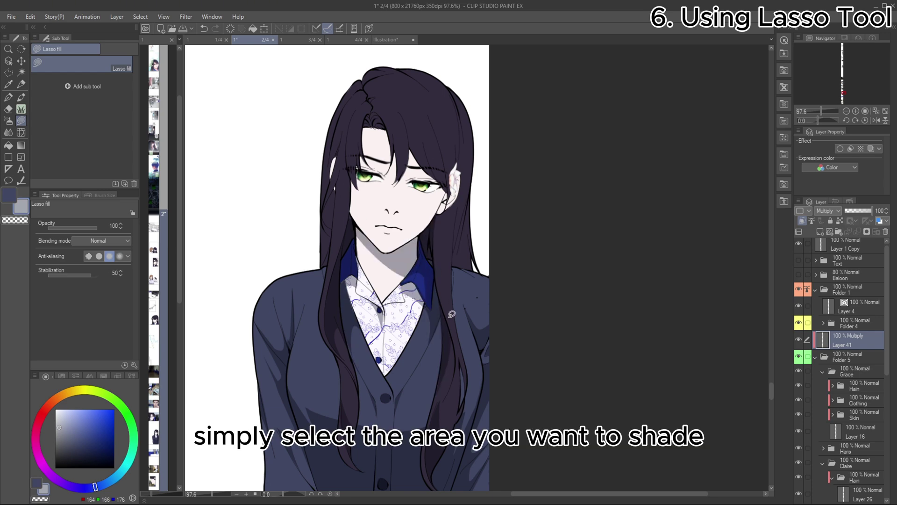
Step: Shade the hair strand over the chest and the cardigan sleeve beside it with Lasso fill on Layer 41, softening with Blur
mouse_move(452, 314)
mouse_down()
mouse_move(427, 314)
mouse_move(360, 371)
mouse_move(473, 371)
mouse_up()
drag(484, 243, 502, 365)
drag(458, 288, 446, 355)
drag(477, 230, 400, 203)
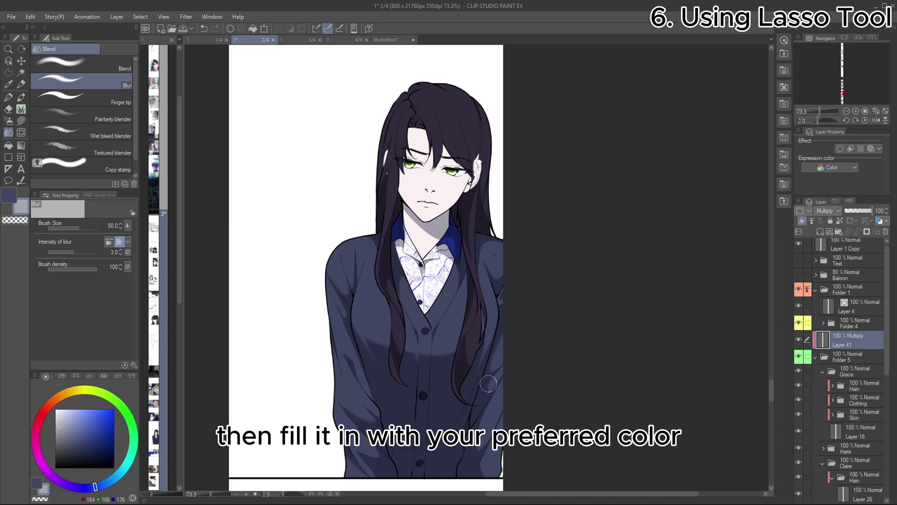
Step: Shade the nose, the forehead under the bangs and the eye area with Lasso fill on Layer 41, softening the nose shadow with Blur
scroll(488, 383, up, 5)
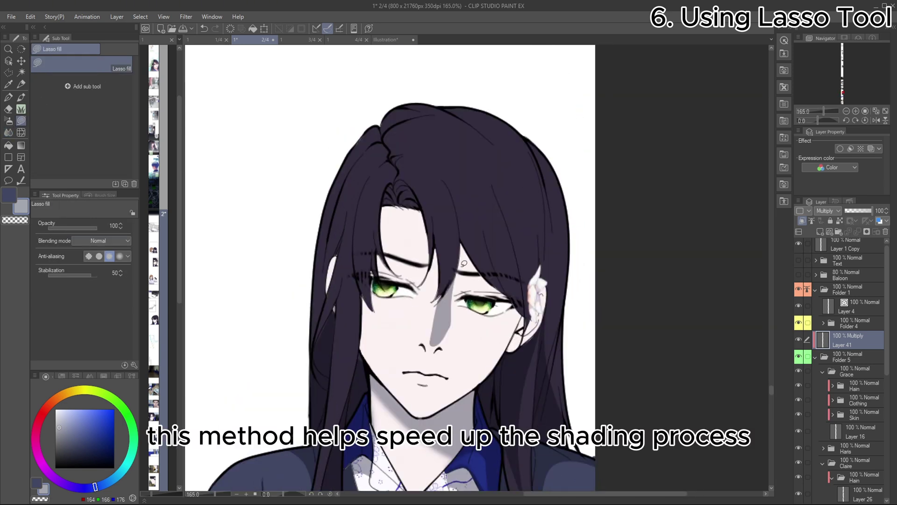
drag(439, 286, 448, 327)
key(j)
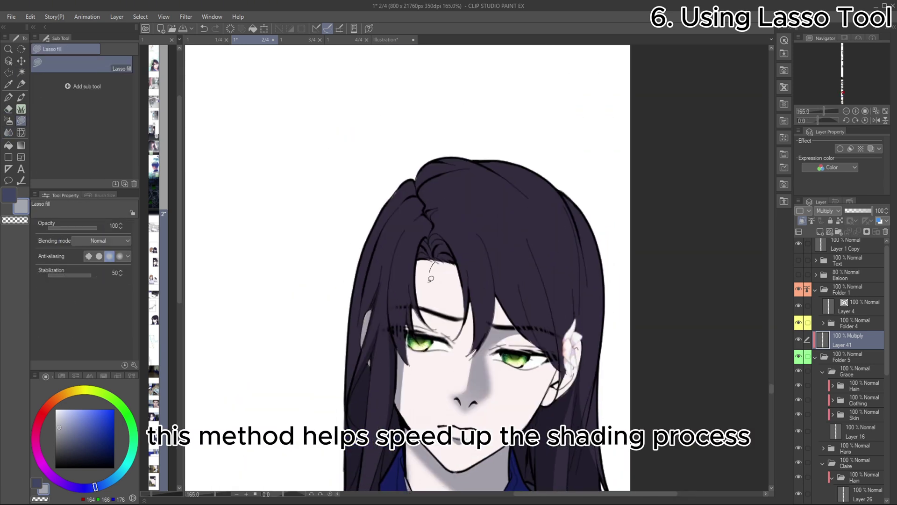
mouse_move(431, 279)
mouse_down()
mouse_move(421, 342)
mouse_move(400, 304)
mouse_move(439, 341)
mouse_up()
key(ctrl+z)
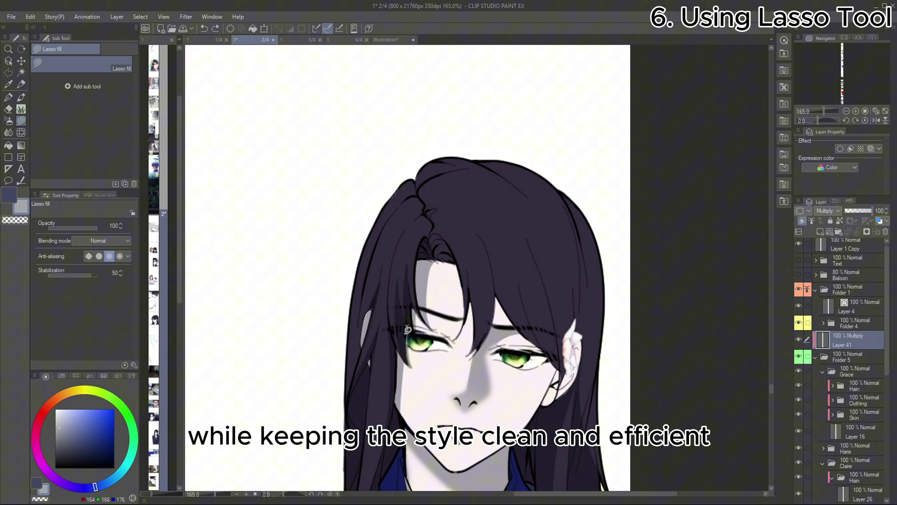
drag(493, 351, 528, 356)
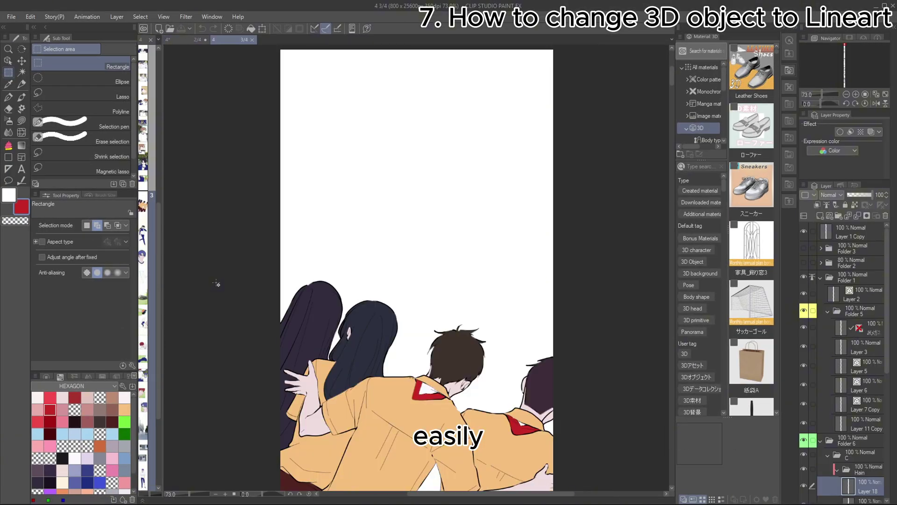
Step: Collapse the character folders in Folder 6 and place the スニーカー 3D sneakers above the layers in Folder 5, on the running figure's panel
drag(520, 404, 518, 152)
drag(474, 420, 456, 197)
click(751, 187)
scroll(851, 414, down, 2)
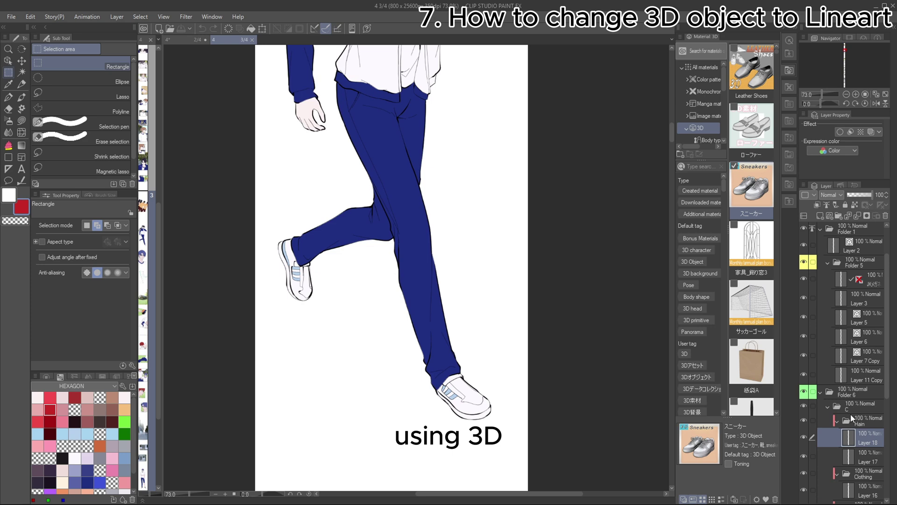
click(828, 406)
click(829, 435)
click(845, 278)
drag(751, 184, 411, 251)
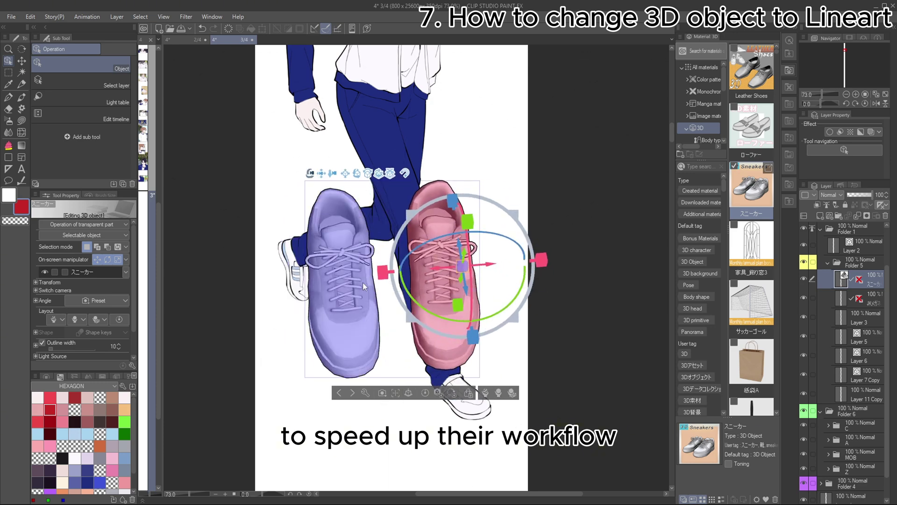
Step: Separate the two 3D sneakers by moving one below the other, and undo the unwanted adjustments
click(362, 314)
drag(345, 174, 433, 408)
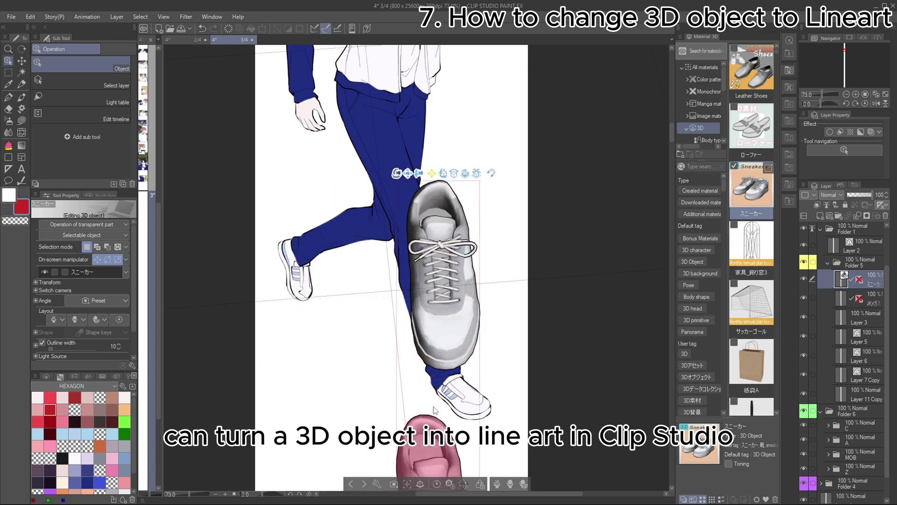
drag(400, 174, 551, 76)
key(ctrl+z)
key(ctrl+z)
key(ctrl+z)
key(ctrl+z)
key(ctrl+z)
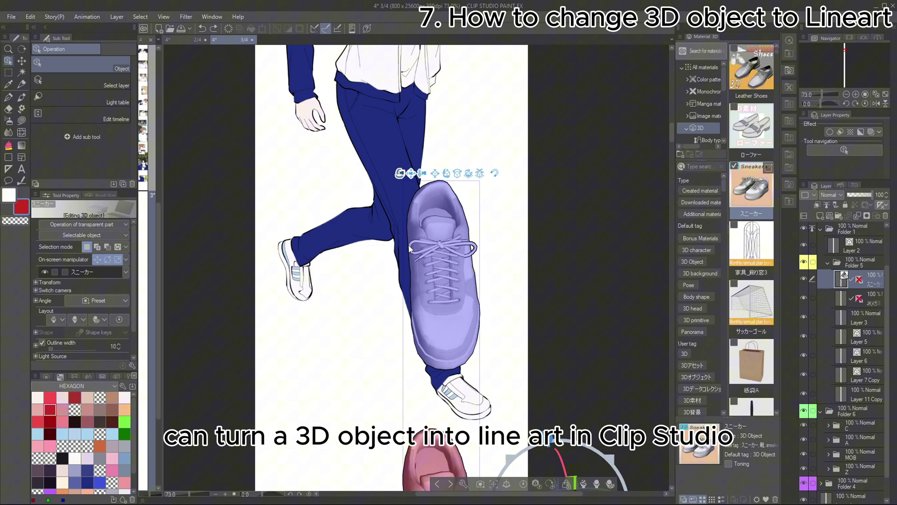
Step: Rotate and shrink the 3D sneakers and fit one of them over the figure's front foot
drag(331, 211, 280, 252)
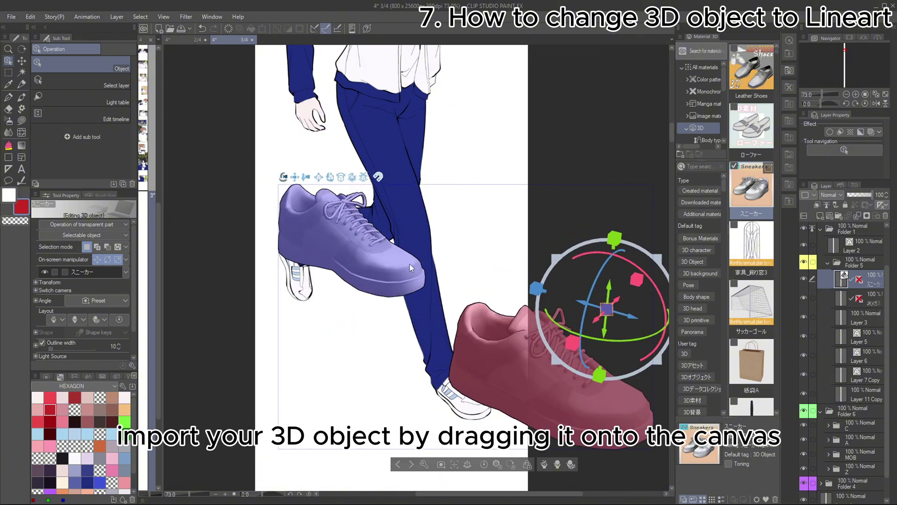
click(327, 224)
drag(355, 169, 379, 174)
drag(312, 155, 269, 75)
drag(355, 205, 533, 353)
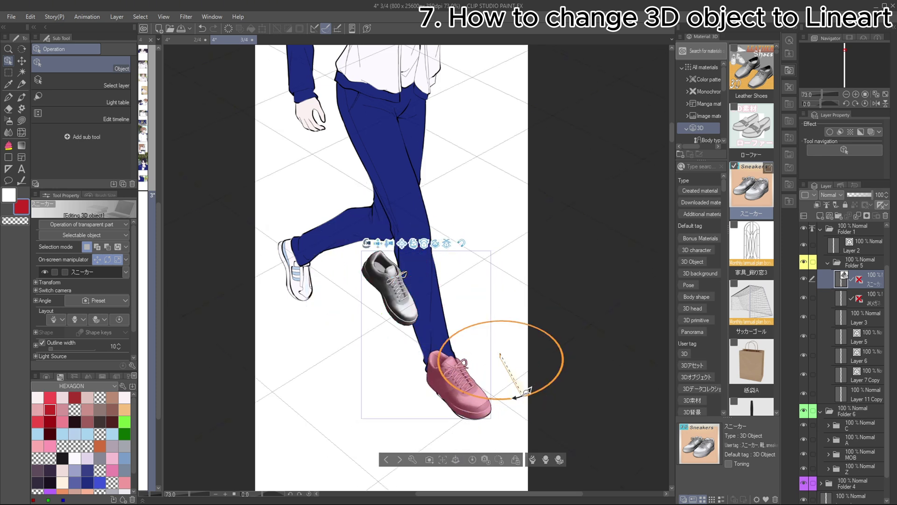
Step: Move and rotate the other 3D sneaker onto the figure's raised back foot, then deselect it
click(405, 257)
drag(406, 255, 337, 245)
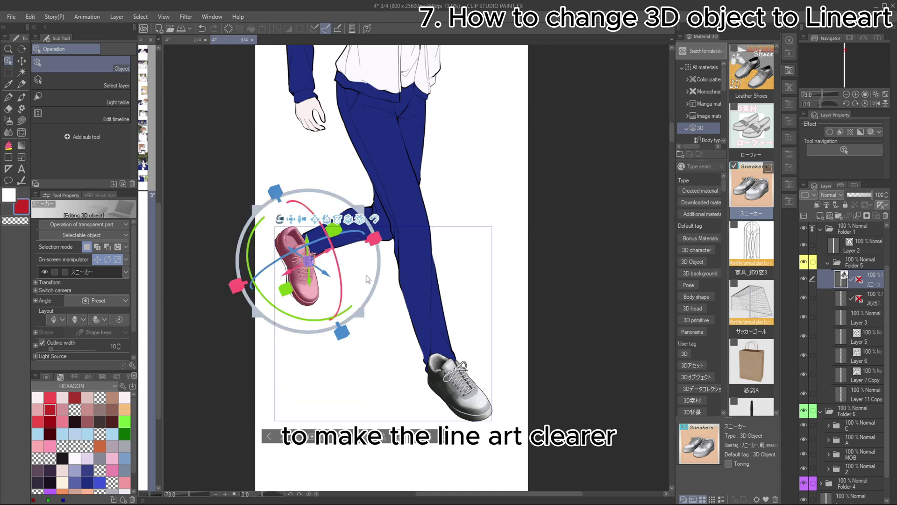
click(467, 260)
Step: Change the light source direction in the 3D object's detailed settings so the sneakers are lit from the front
scroll(391, 297, up, 1)
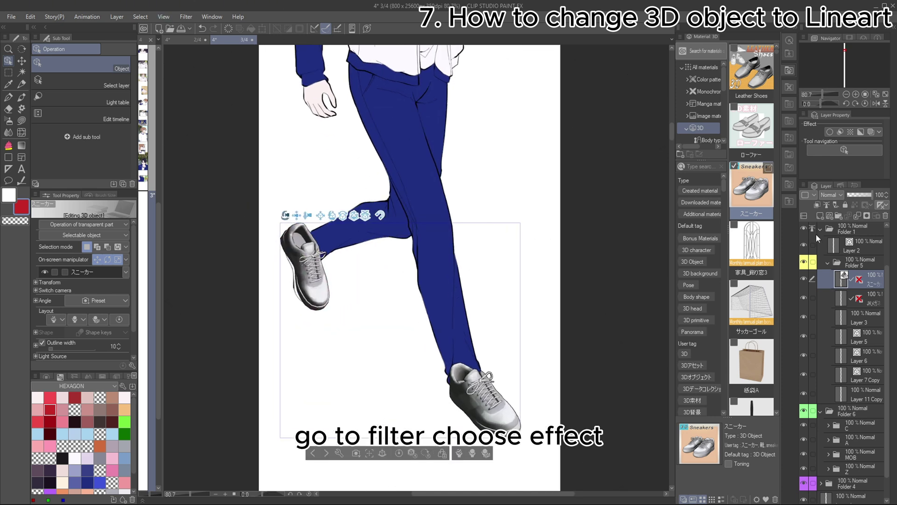
click(346, 452)
click(588, 226)
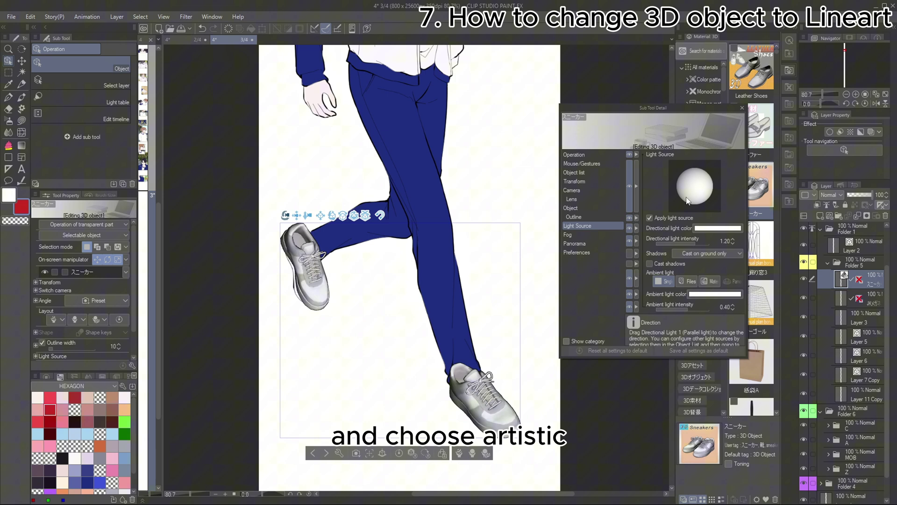
click(742, 108)
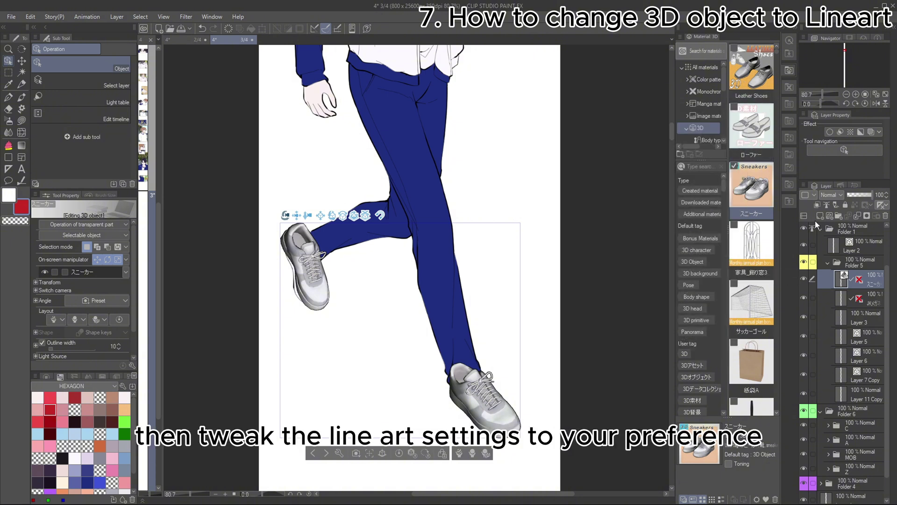
Step: Flatten the 3D sneakers into a raster layer and apply the Artistic filter with Lines only, line thickness 10 and anti-aliasing 24
click(818, 216)
key(ctrl+e)
click(165, 16)
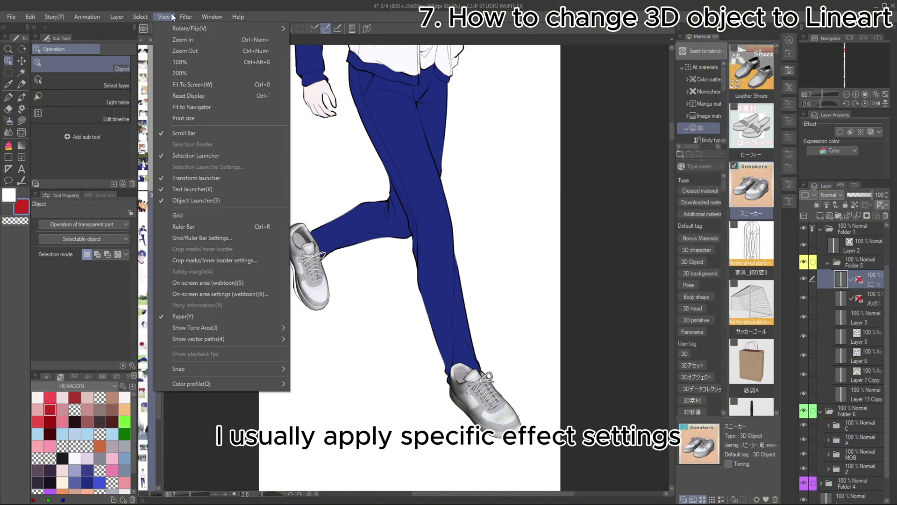
mouse_move(189, 19)
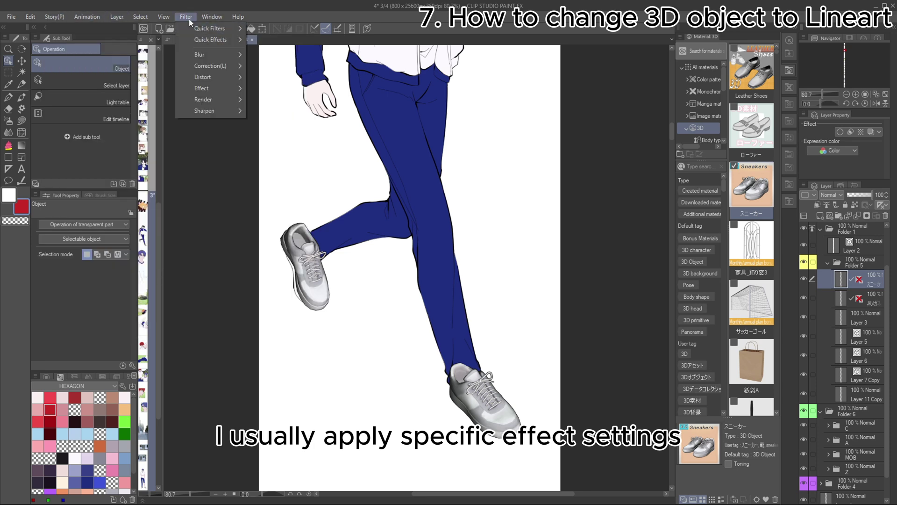
mouse_move(213, 89)
click(260, 88)
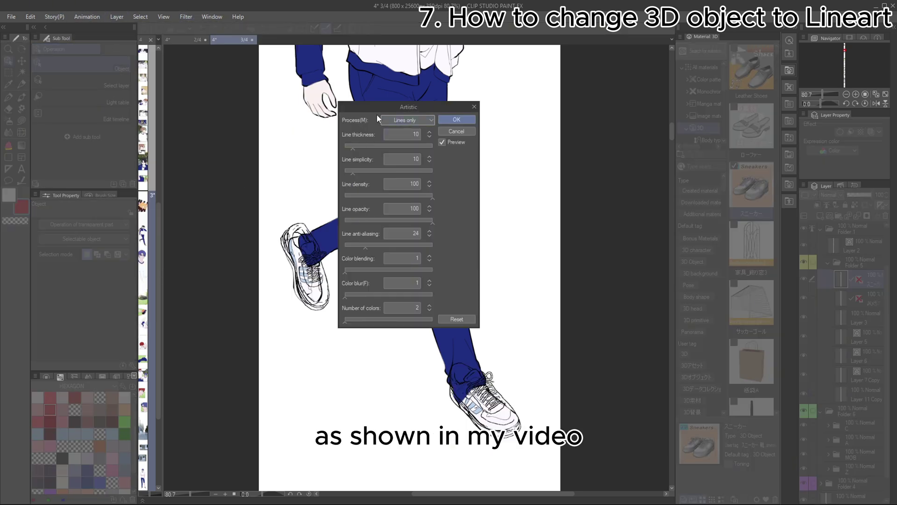
click(450, 118)
Step: Hide the color folder Folder 6 and identify Layer 6 as the original shoe line art by toggling its visibility
scroll(814, 445, up, 2)
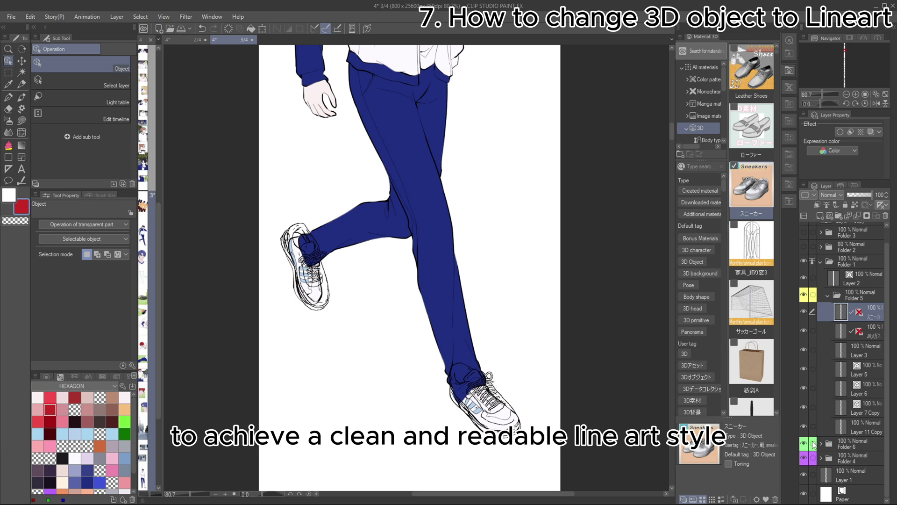
click(804, 443)
scroll(455, 419, up, 2)
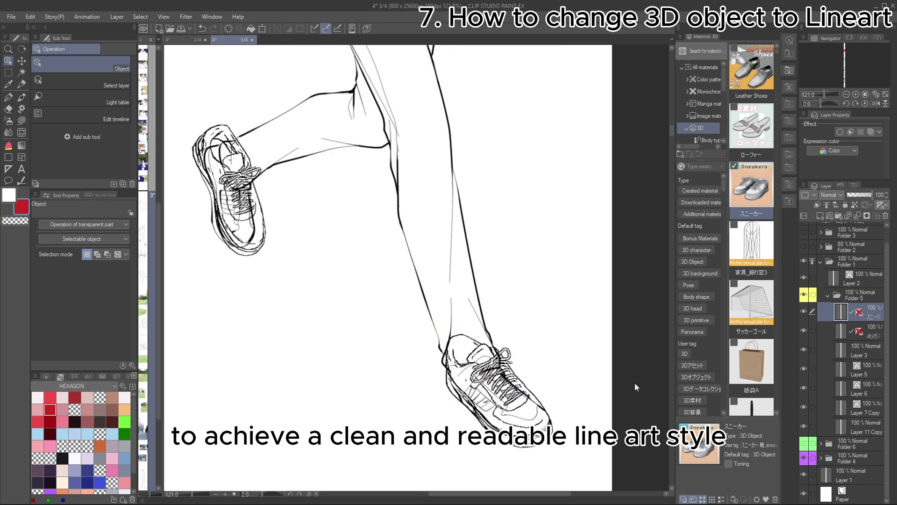
click(865, 375)
click(841, 388)
click(804, 388)
click(803, 388)
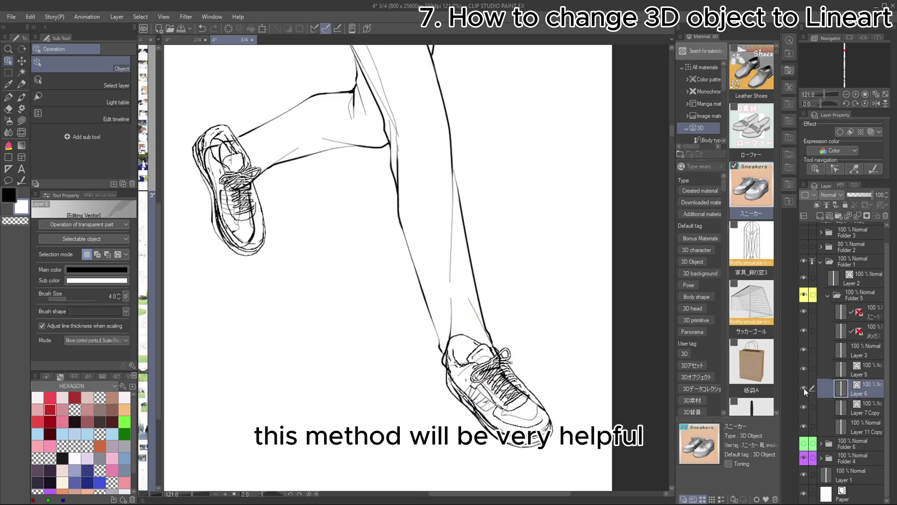
Step: Add a layer mask to Layer 6 and erase the originally drawn front shoe with the Hard eraser at size 120
click(865, 214)
key(e)
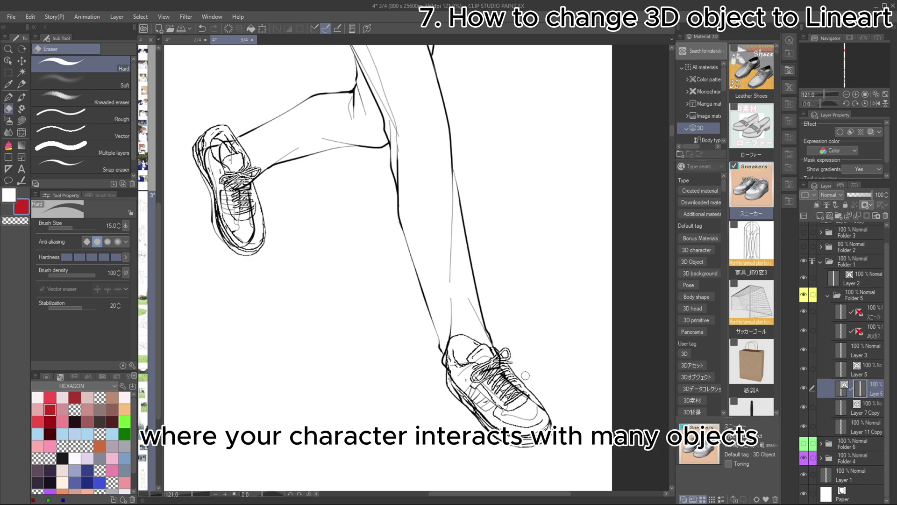
key(bracketright)
key(bracketright)
key(bracketright)
key(bracketright)
key(bracketright)
key(bracketright)
key(bracketright)
key(bracketright)
key(bracketright)
key(bracketright)
drag(524, 399, 492, 413)
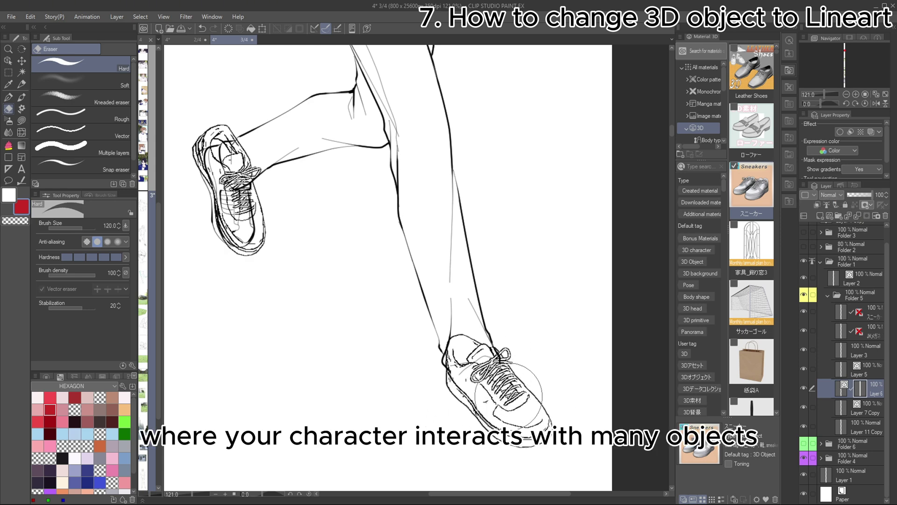
Step: Lasso the back sneaker on the converted line art layer and shift it slightly down to fit the raised ankle
click(876, 313)
key(m)
click(123, 95)
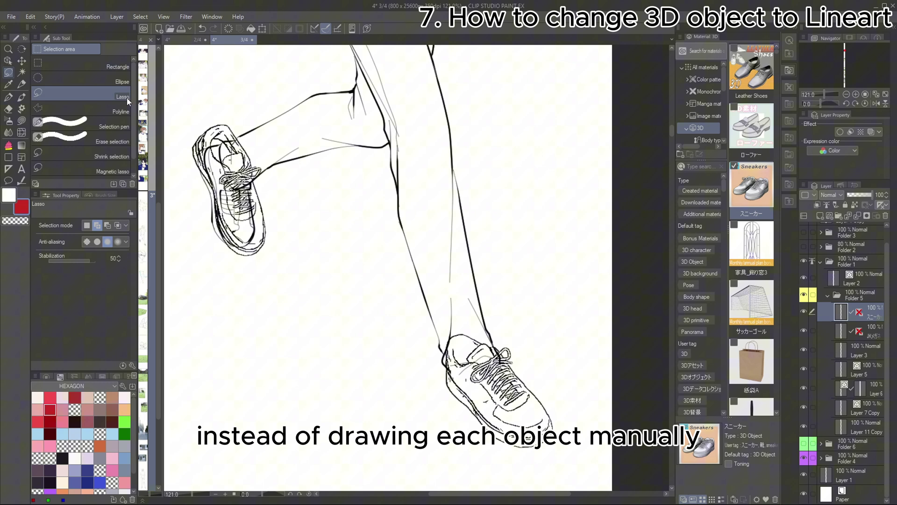
drag(316, 206, 341, 286)
key(ctrl+t)
drag(297, 232, 307, 243)
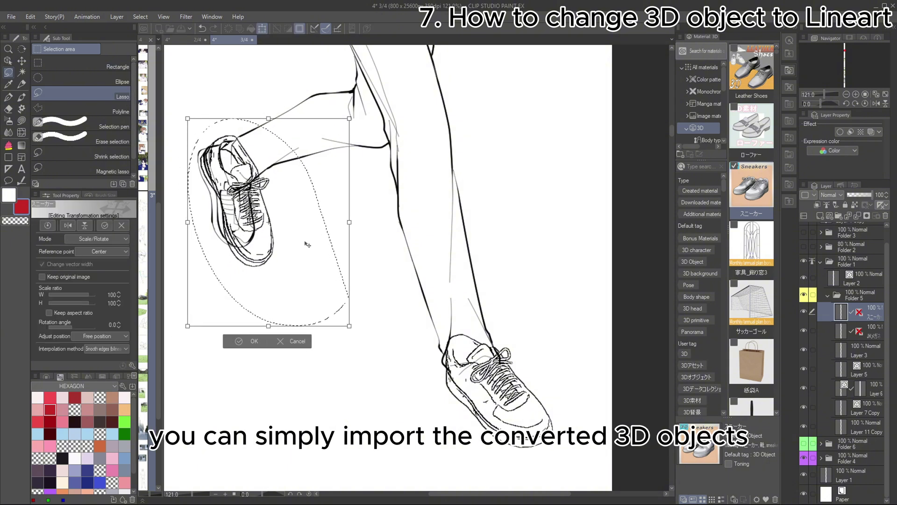
key(Return)
Step: Deselect and erase the originally drawn back shoe on Layer 6's mask with the Hard eraser at size 70
click(860, 387)
key(ctrl+d)
key(e)
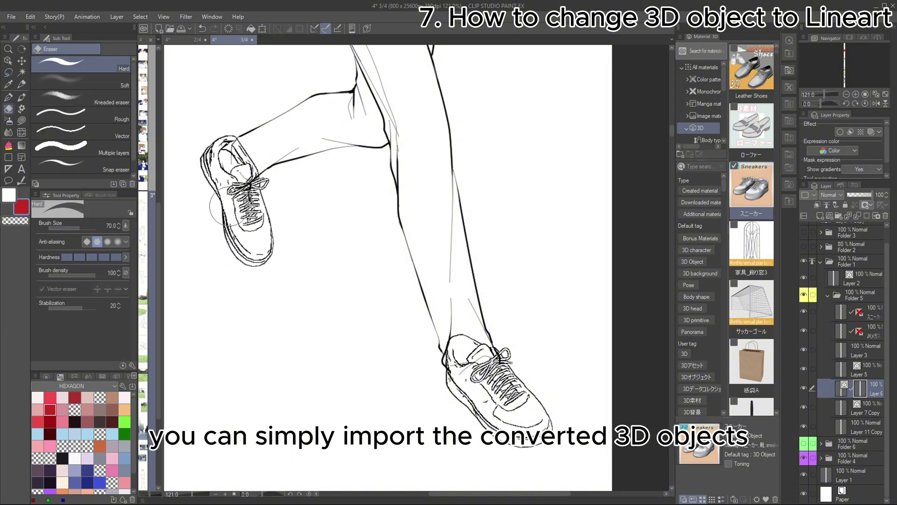
Step: Add a layer mask to the sneaker line art layer and erase the back sneaker's lines overlapping the trouser hem
click(874, 311)
click(867, 215)
drag(261, 141, 250, 155)
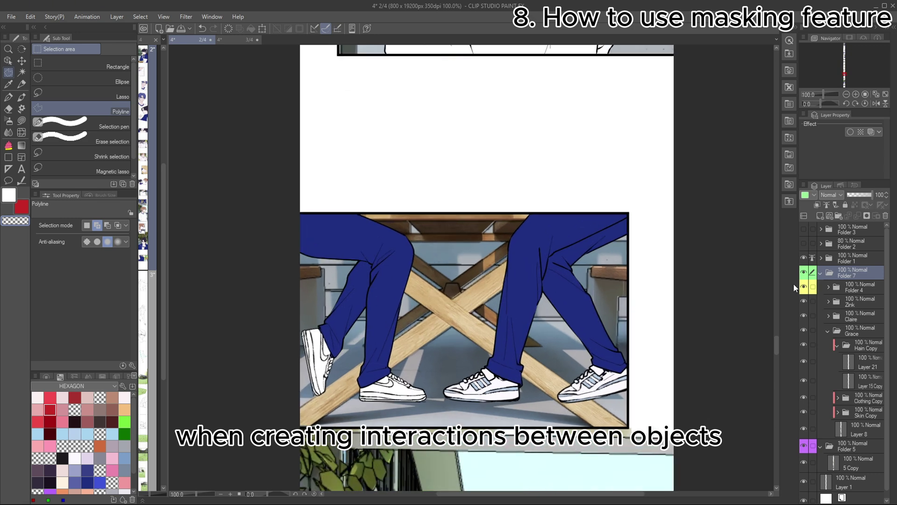
Step: Lower the opacity of Folder 7 to 43% and add a layer mask to the folder
drag(868, 195, 858, 193)
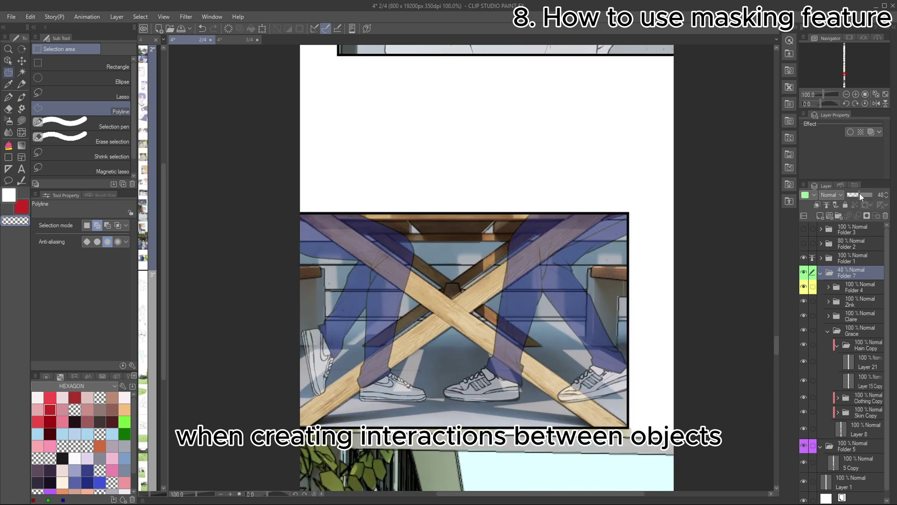
click(868, 215)
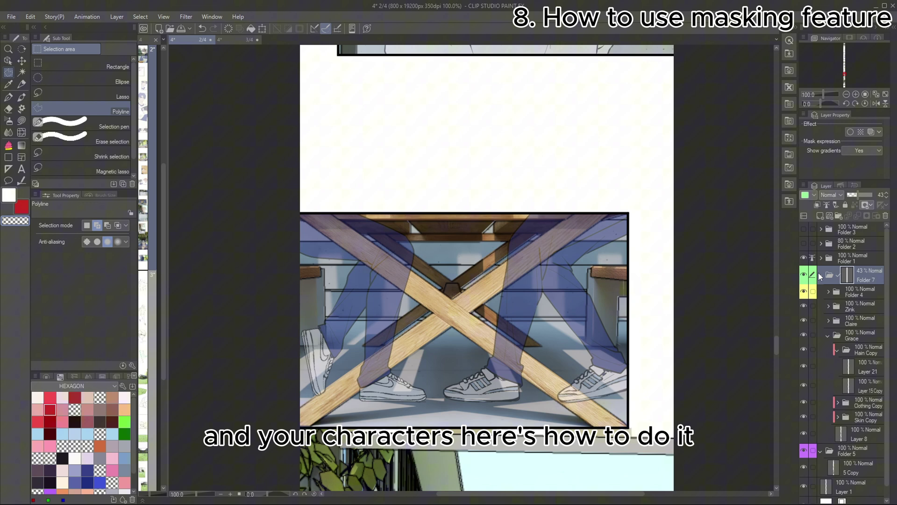
Step: Outline both front wooden beams crossing over the characters' legs with the Polyline selection tool, combining them into one selection
scroll(593, 393, up, 2)
drag(204, 155, 242, 150)
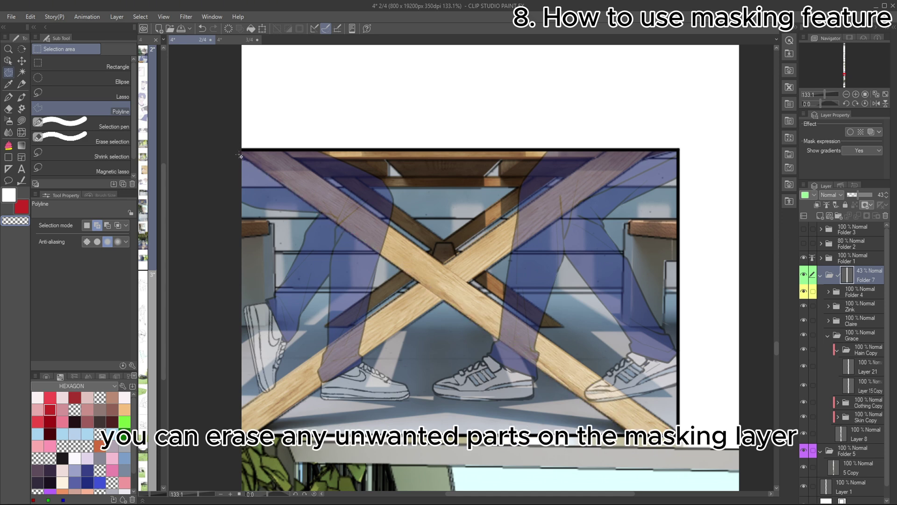
click(410, 276)
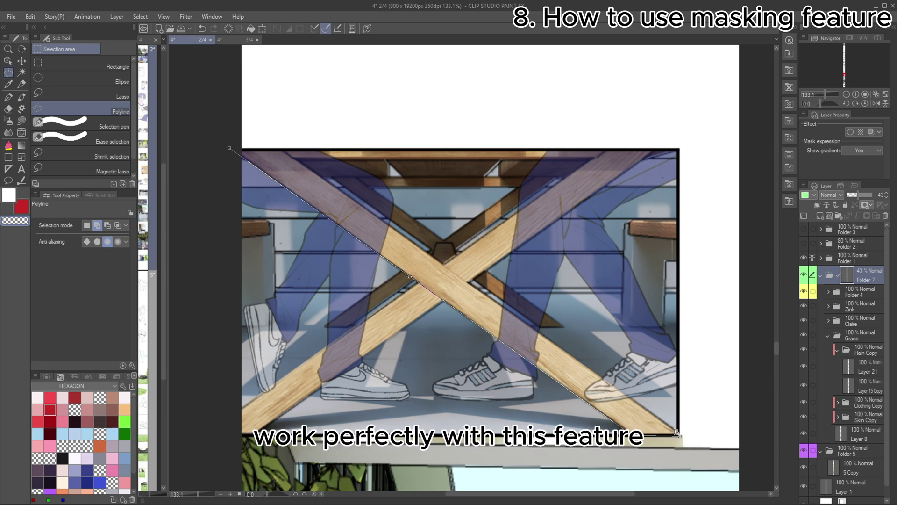
double_click(278, 148)
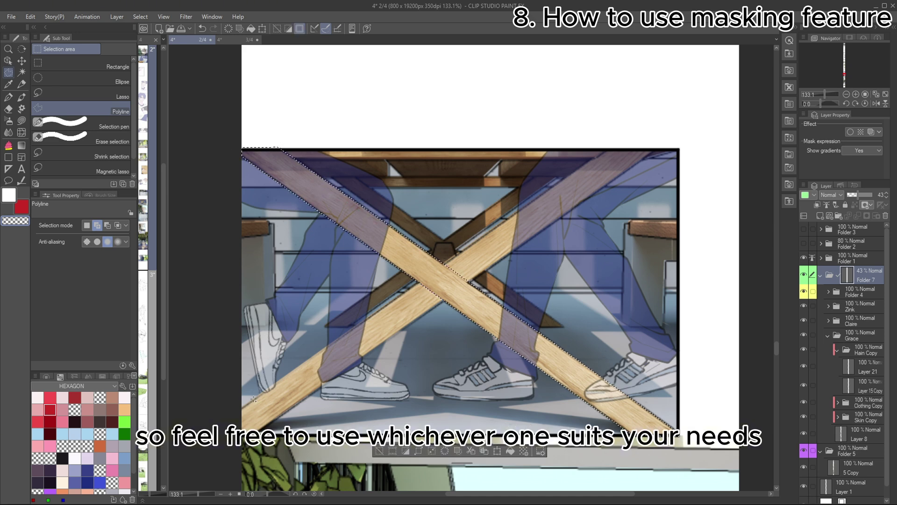
click(238, 410)
click(434, 271)
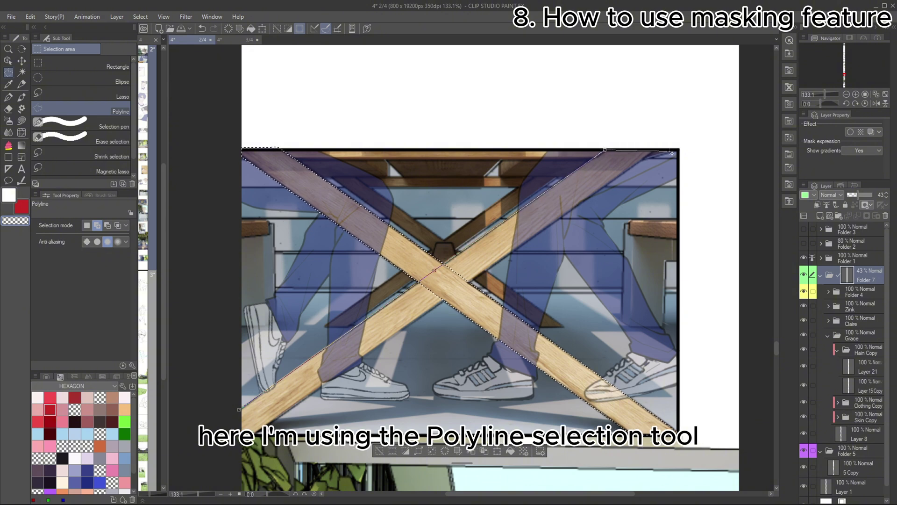
click(658, 150)
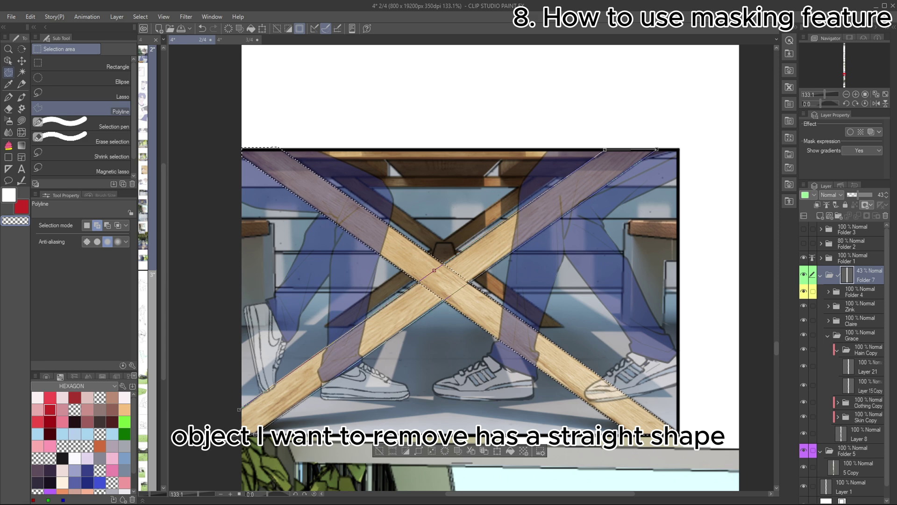
click(80, 66)
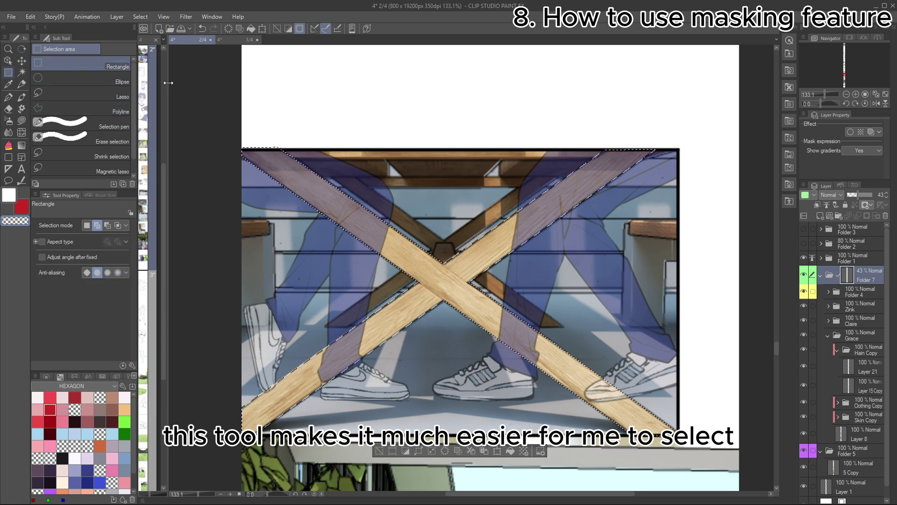
Step: Add the table's top edge strip to the beam selection, erase the selection on Folder 7's mask, and restore the folder's opacity to 100%
drag(267, 112, 646, 161)
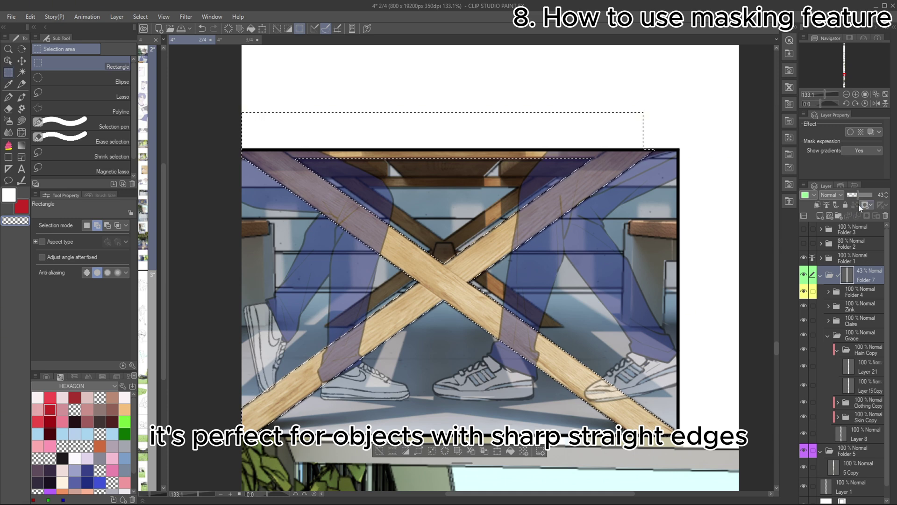
click(859, 204)
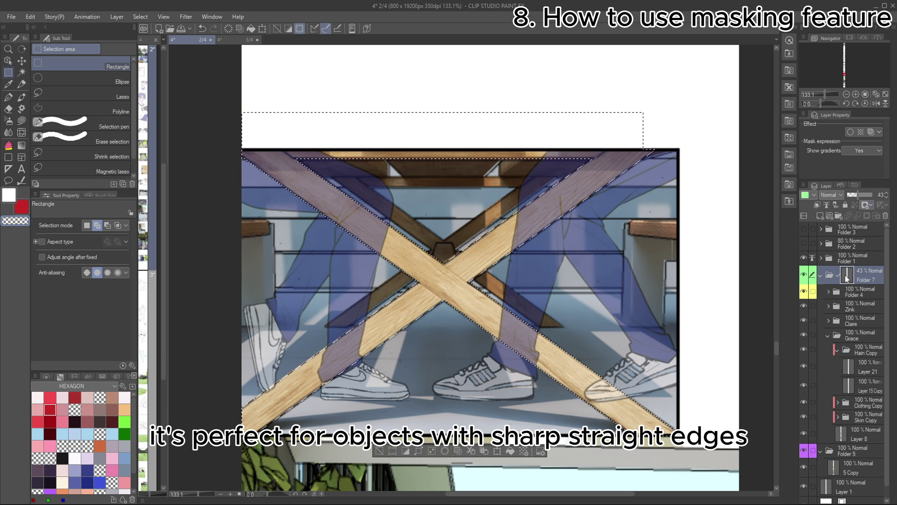
click(228, 29)
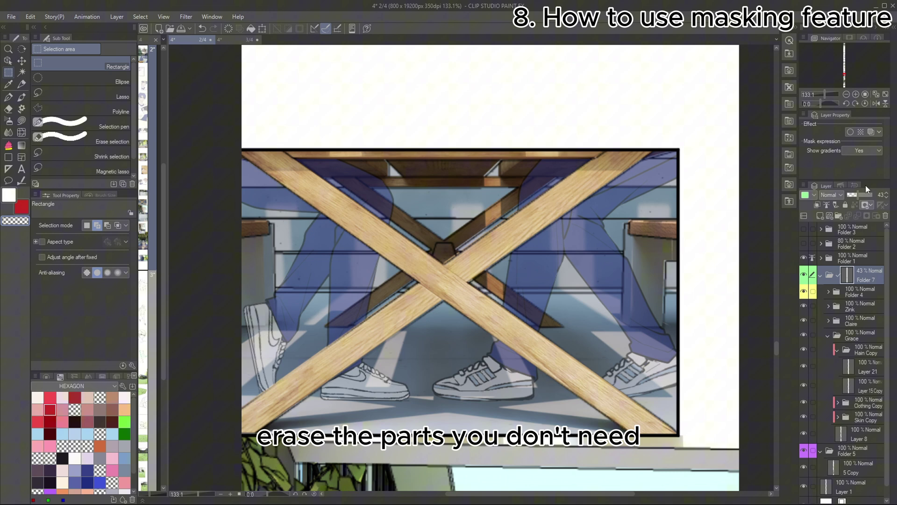
drag(864, 194, 873, 194)
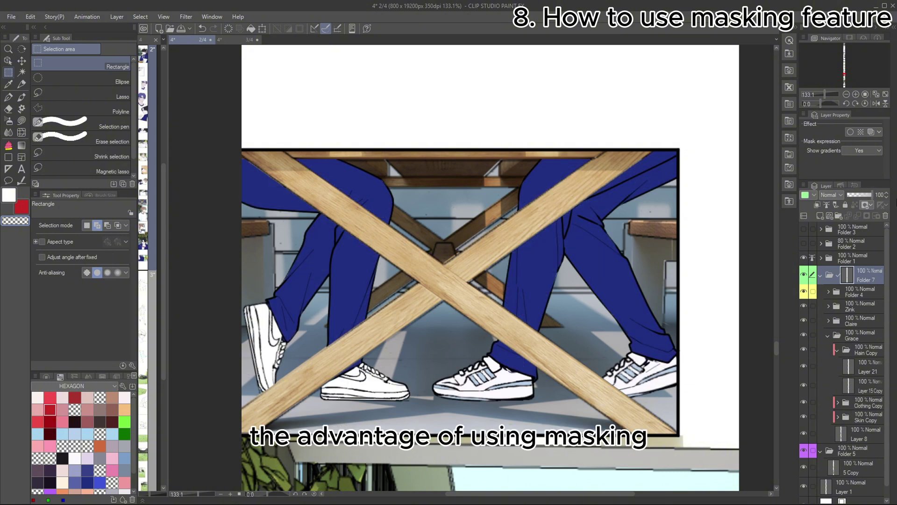
Step: Toggle Folder 7's layer mask off and on to compare the legs with and without masking
click(861, 204)
click(844, 216)
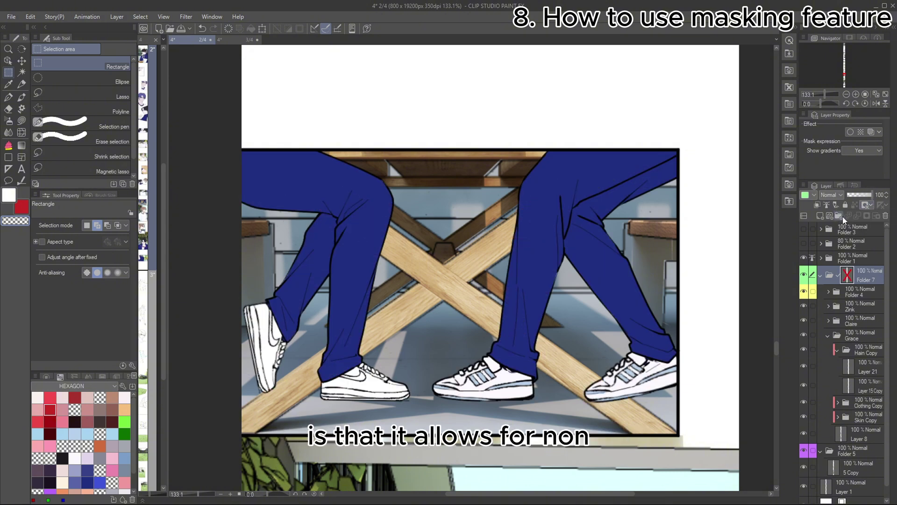
click(873, 206)
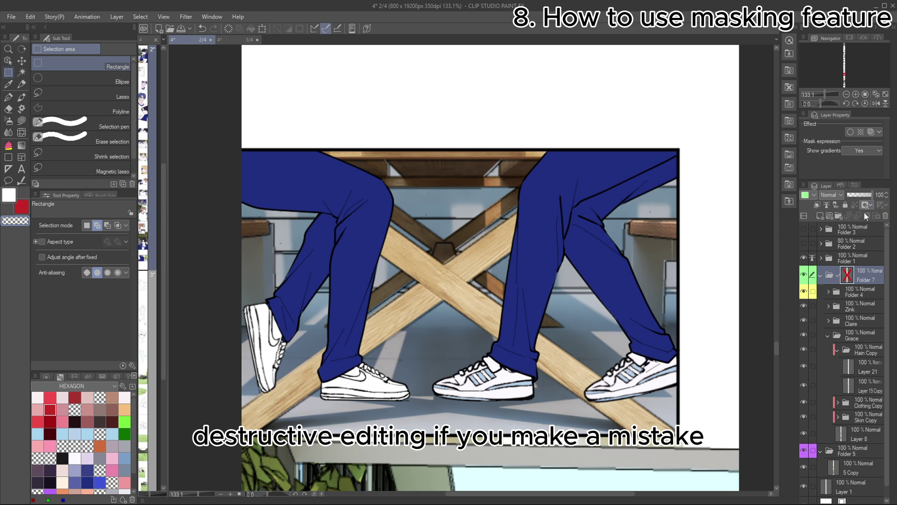
shift+click(850, 275)
right_click(851, 275)
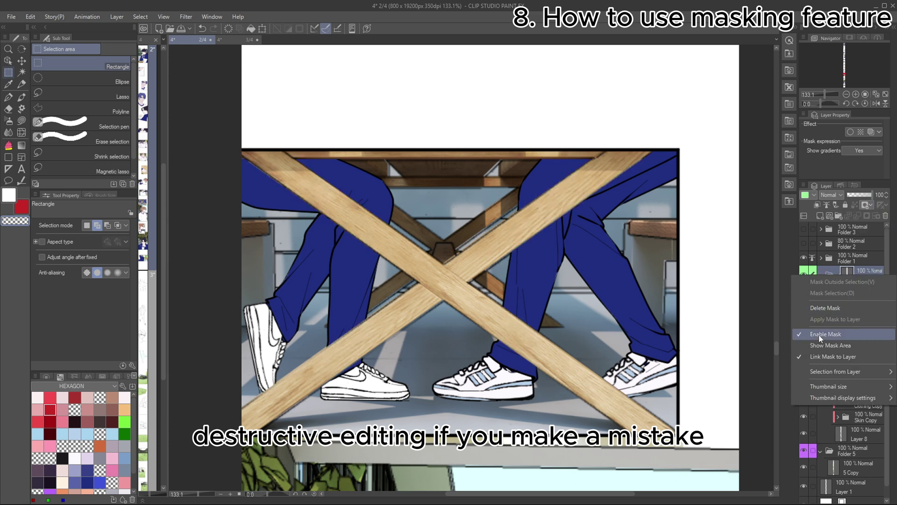
click(800, 334)
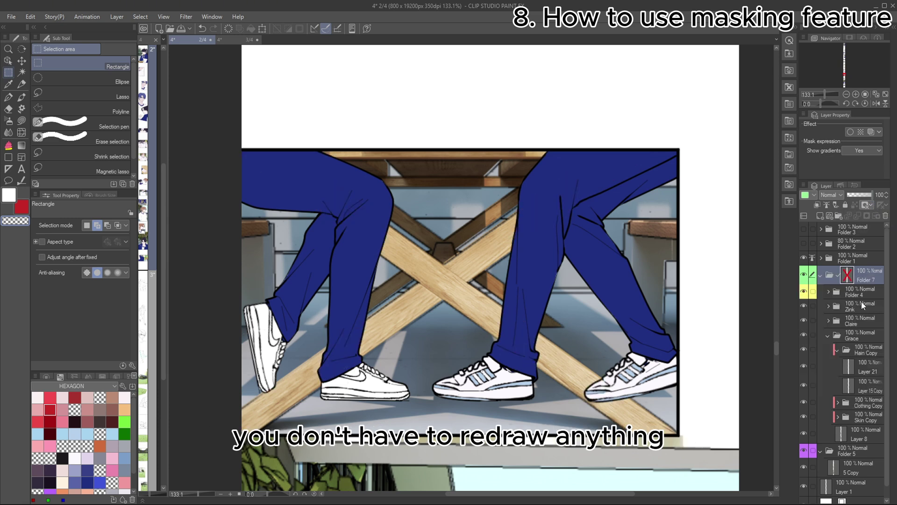
shift+click(846, 279)
Step: Lower Folder 7's opacity to 33% and mask out the rectangular wooden table edge overlapping the jacket in the first panel
scroll(556, 396, down, 7)
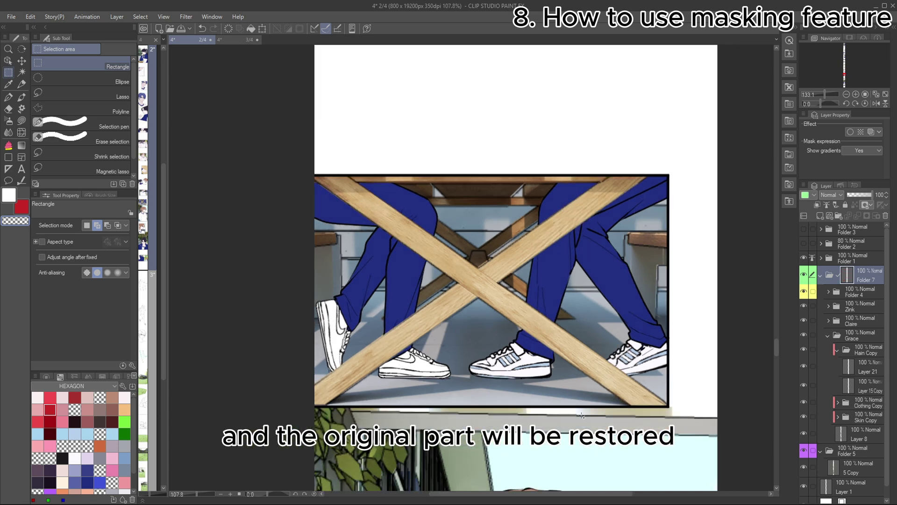
scroll(551, 400, down, 3)
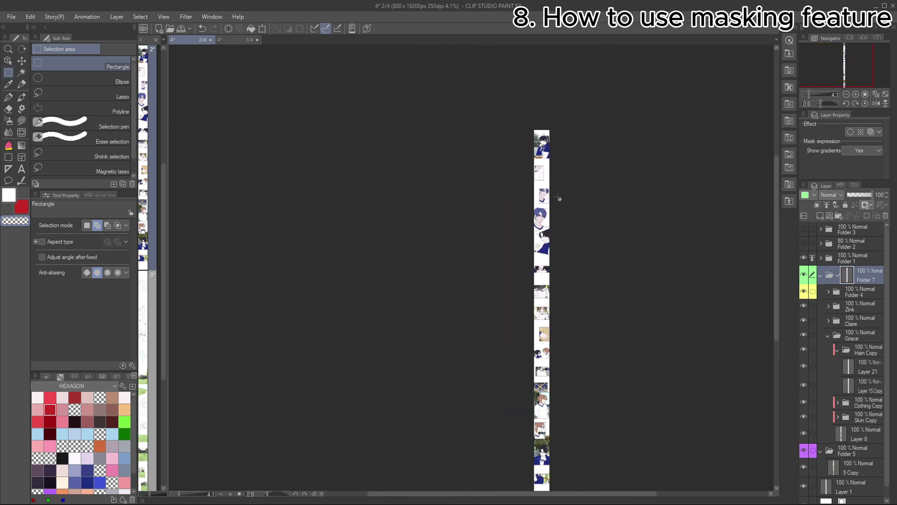
scroll(556, 196, up, 4)
scroll(554, 199, up, 6)
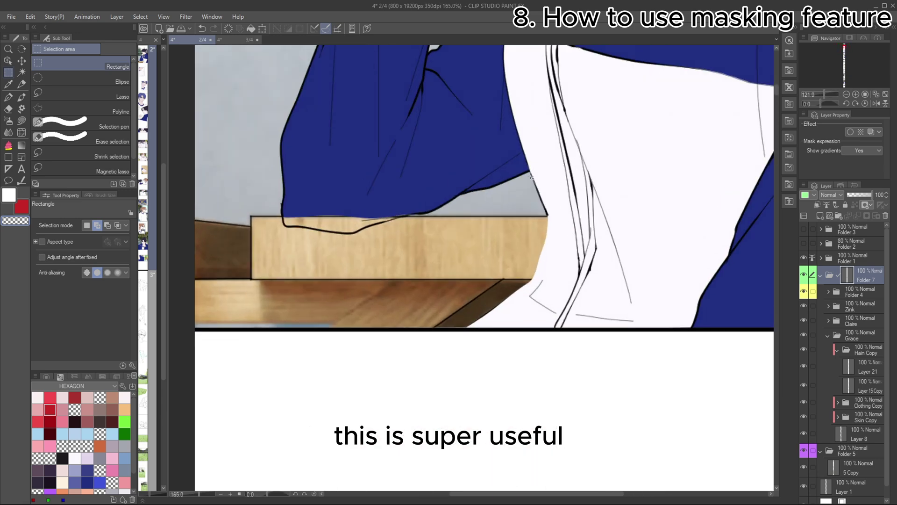
click(856, 195)
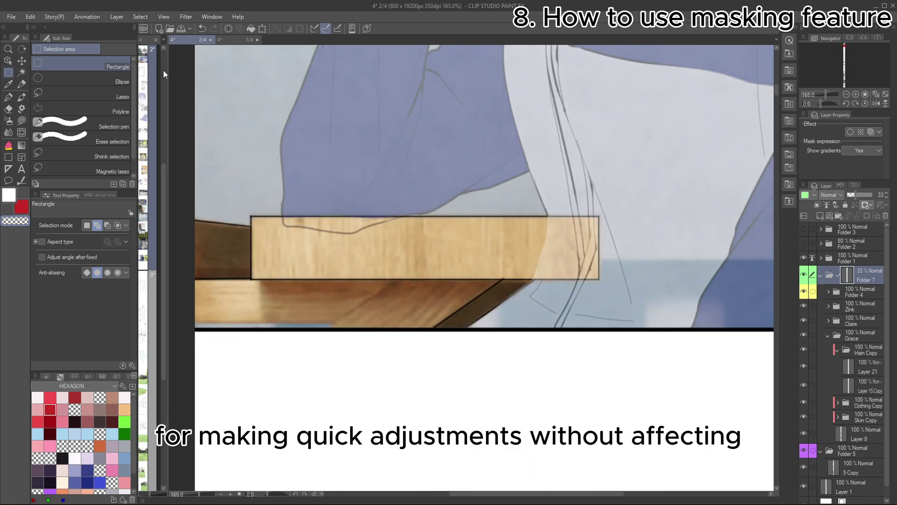
scroll(267, 268, up, 1)
drag(238, 274, 661, 196)
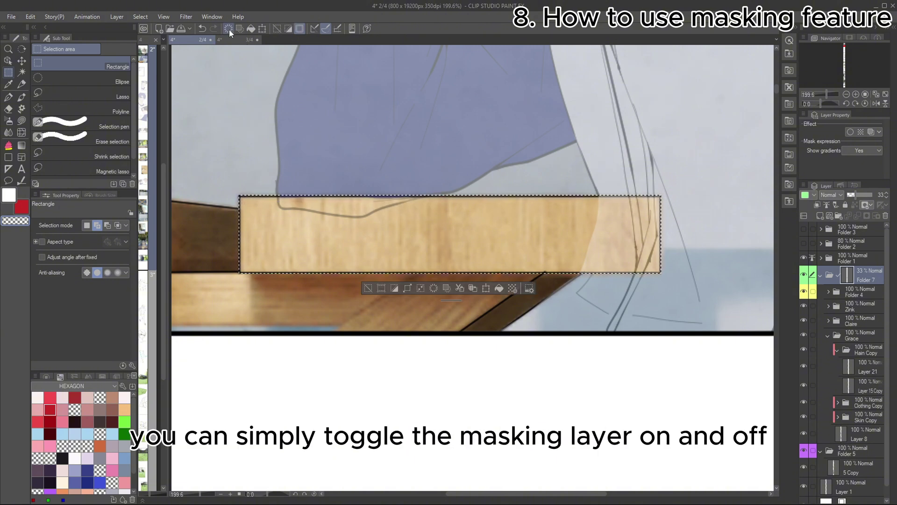
key(ctrl+d)
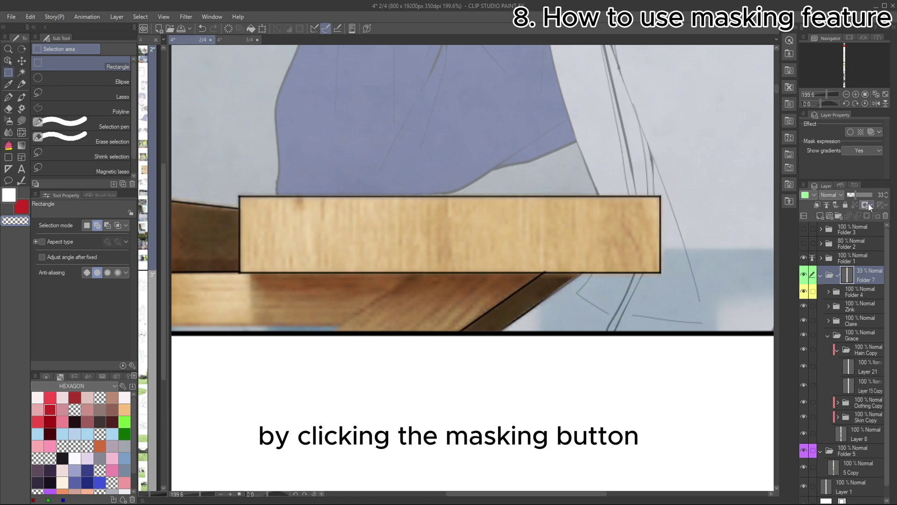
Step: Restore Folder 7's opacity to 100% and switch its mask off and on to compare the table edge
click(868, 204)
click(845, 217)
drag(860, 196, 873, 196)
scroll(498, 378, down, 4)
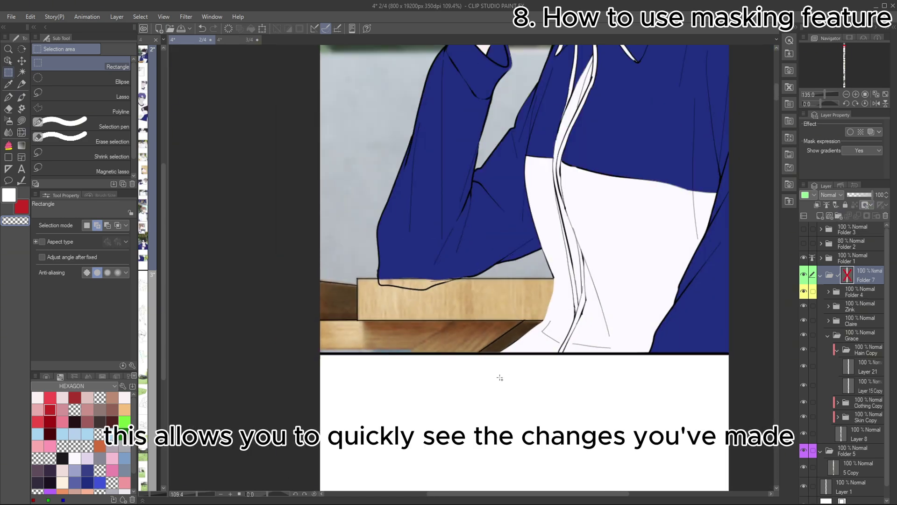
shift+click(847, 276)
Step: Create a new folder above Folder 3 and add a raster layer inside it for the sound effects
scroll(448, 239, down, 8)
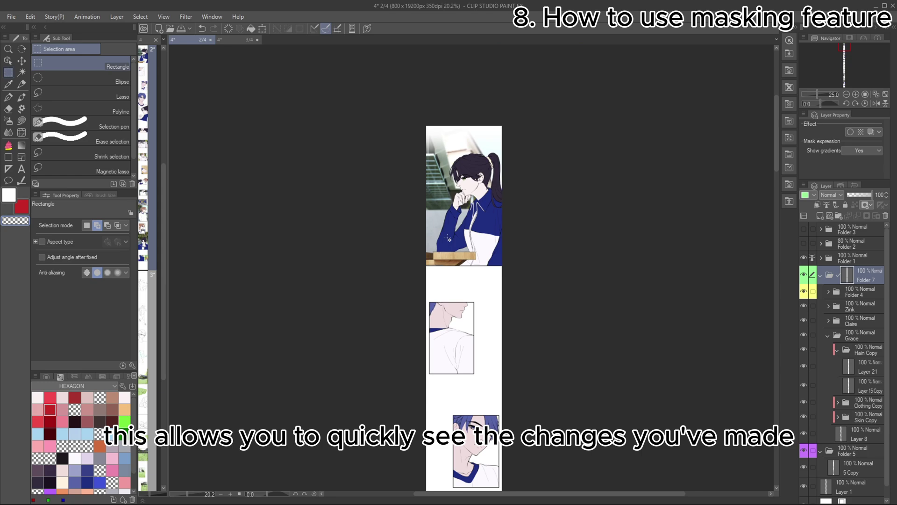
drag(531, 391, 531, 253)
scroll(531, 253, down, 15)
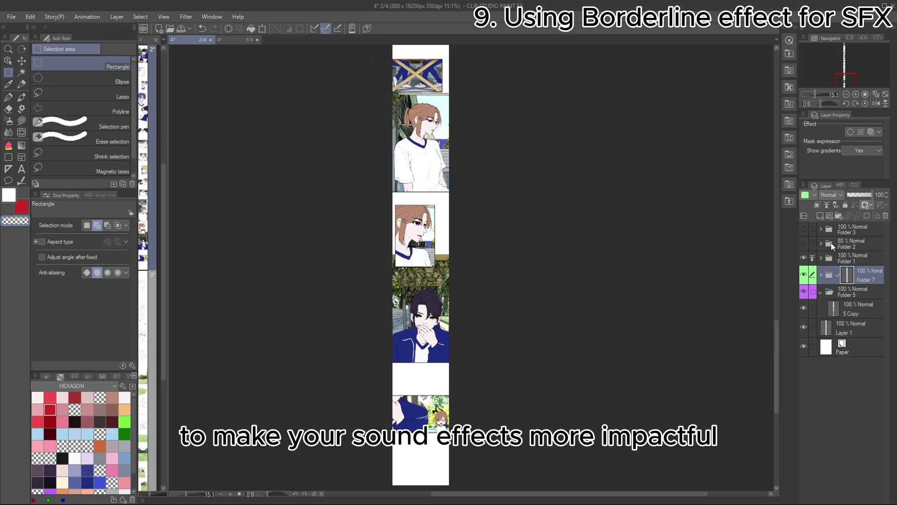
click(851, 228)
click(837, 218)
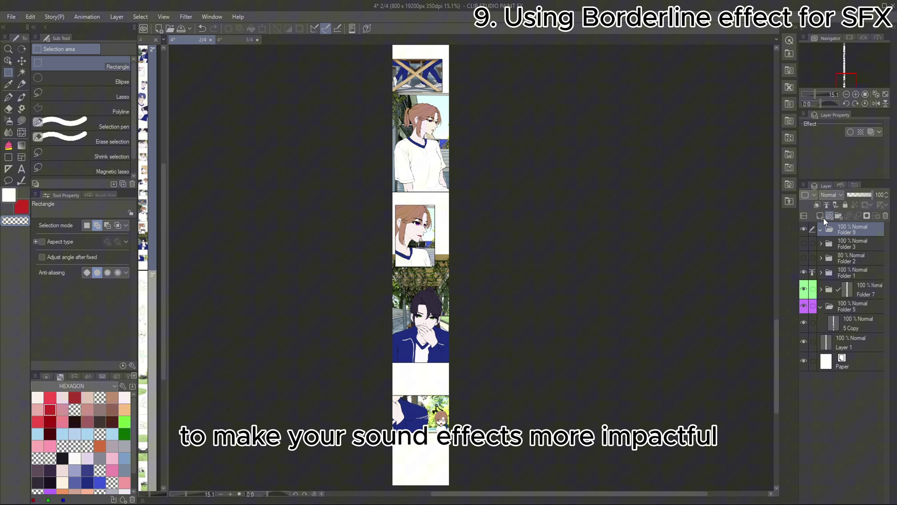
click(820, 218)
Step: Add the text "DRAP" above the small character in the last panel using the SFX text preset
key(t)
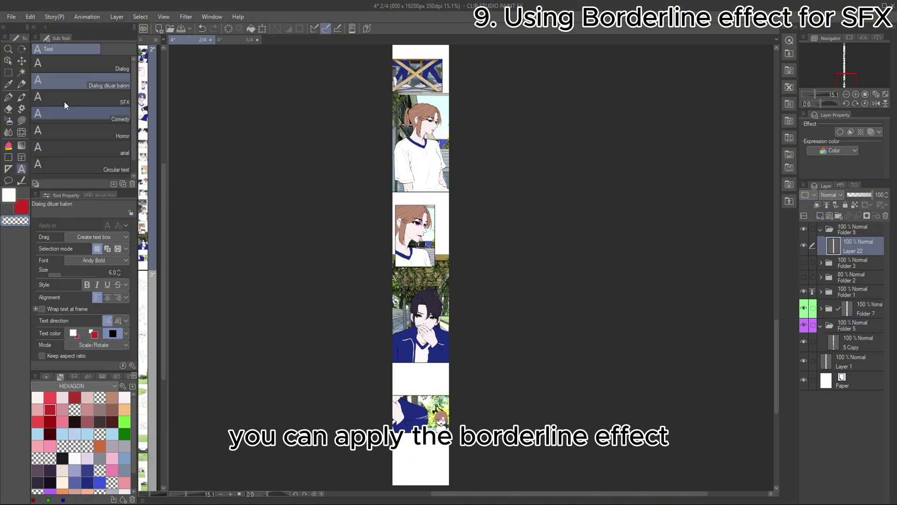
click(102, 102)
click(46, 377)
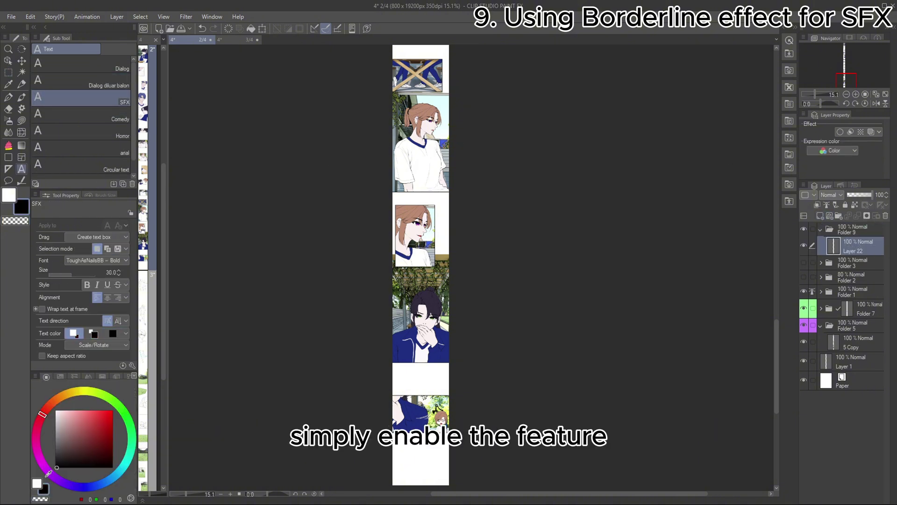
scroll(433, 370, up, 4)
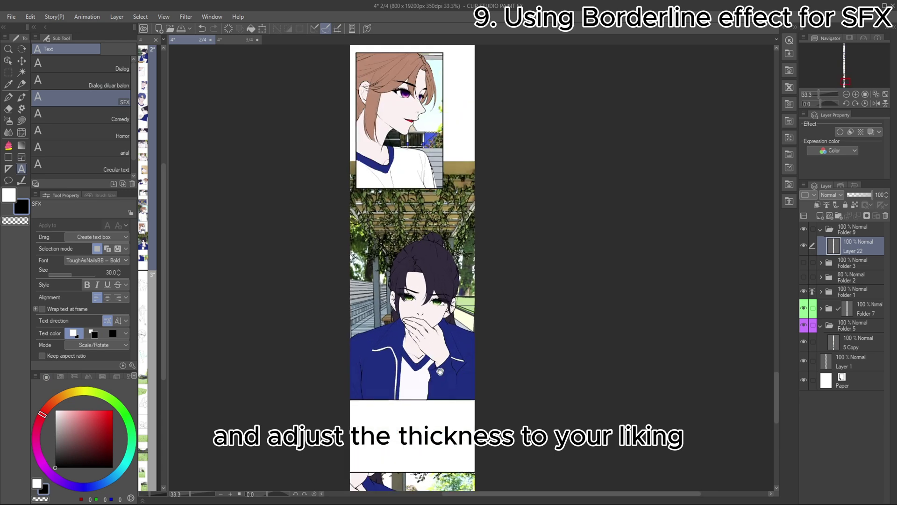
drag(441, 439, 426, 238)
scroll(426, 237, up, 3)
click(427, 278)
text(DRA)
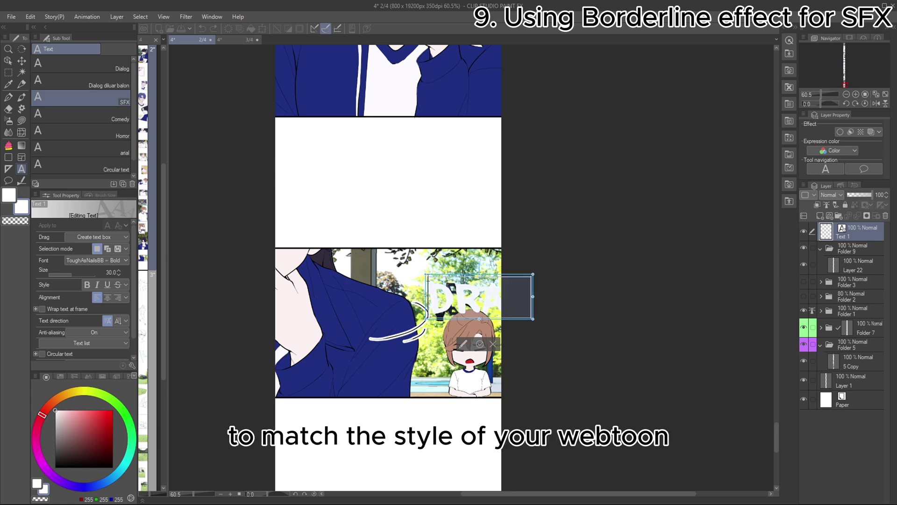
Step: Color the DRAP text black and move it over the last panel's upper border
drag(94, 442, 55, 468)
drag(486, 278, 435, 223)
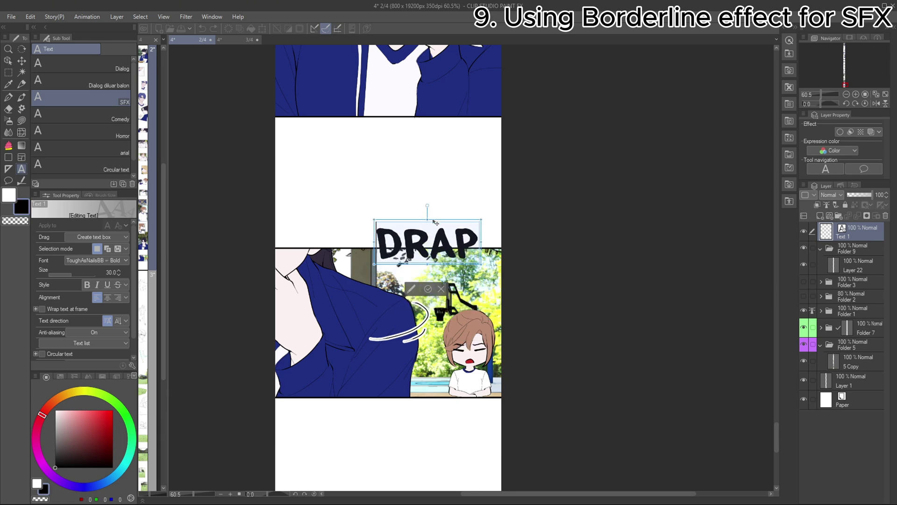
click(664, 167)
Step: Move the DRAP text layer into Folder 9 and merge it down into raster Layer 22
drag(859, 237, 854, 256)
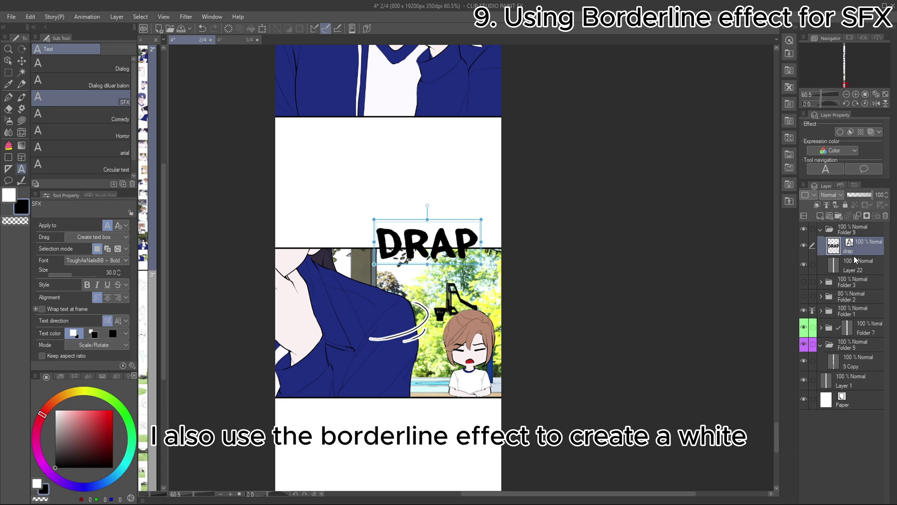
key(ctrl+e)
Step: Add a new layer clipped to the DRAP layer and select a rectangular area around the lettering
scroll(448, 243, up, 2)
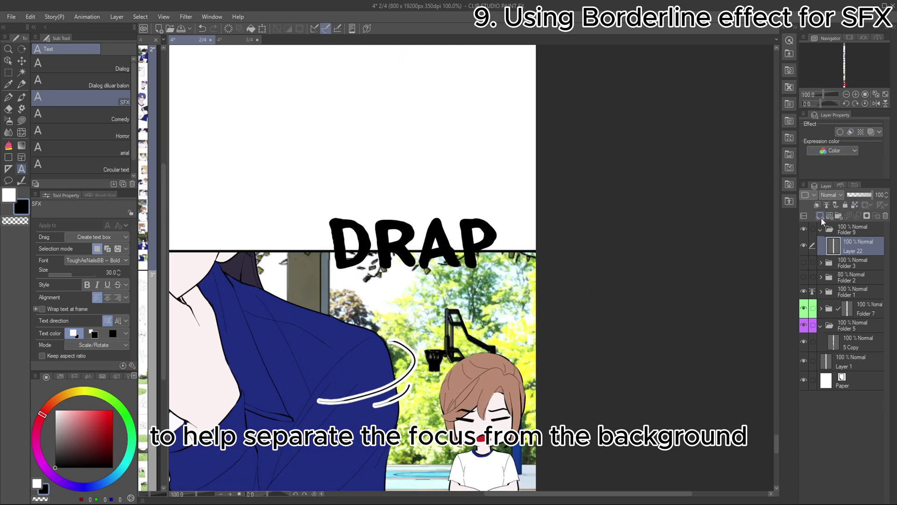
click(817, 205)
key(m)
drag(310, 197, 522, 274)
key(g)
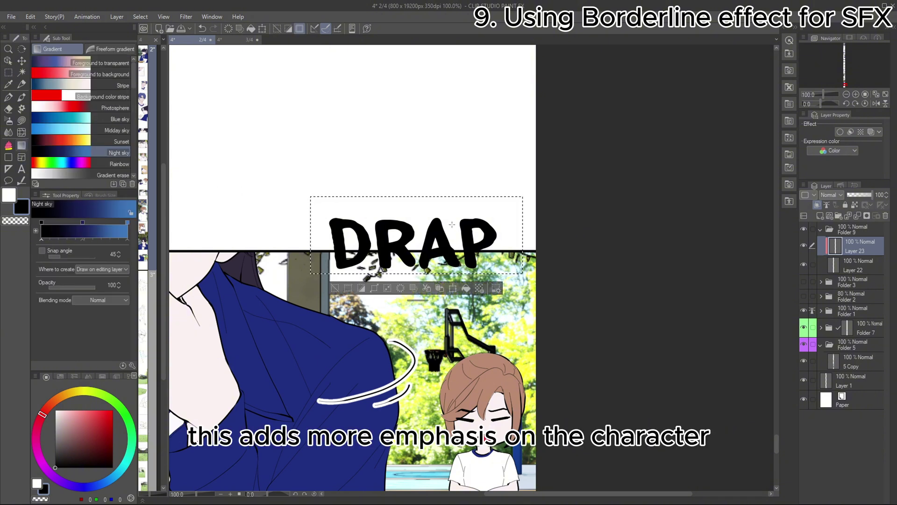
Step: Fill the DRAP lettering with the Night sky gradient, dark at the top to blue below, and merge it into Layer 22
drag(425, 379, 426, 379)
key(ctrl+z)
drag(410, 168, 438, 332)
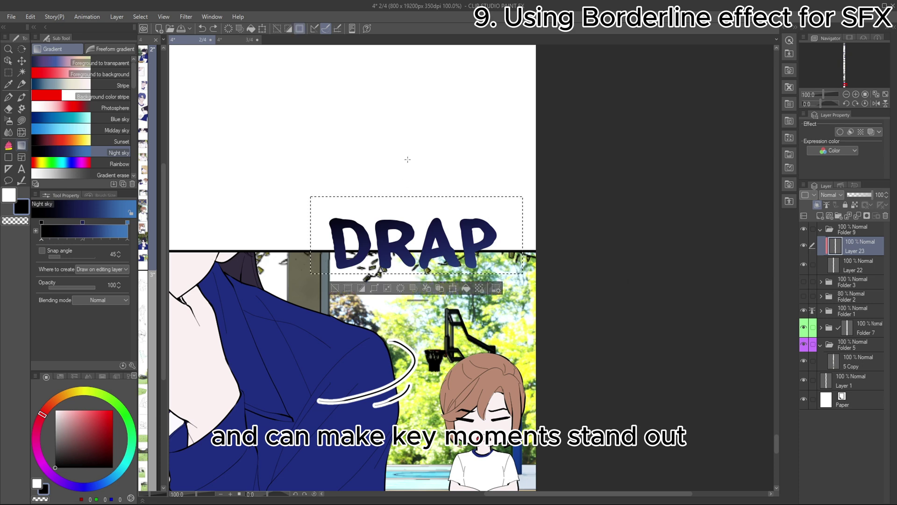
drag(407, 158, 414, 226)
key(ctrl+z)
drag(433, 145, 448, 275)
key(ctrl+z)
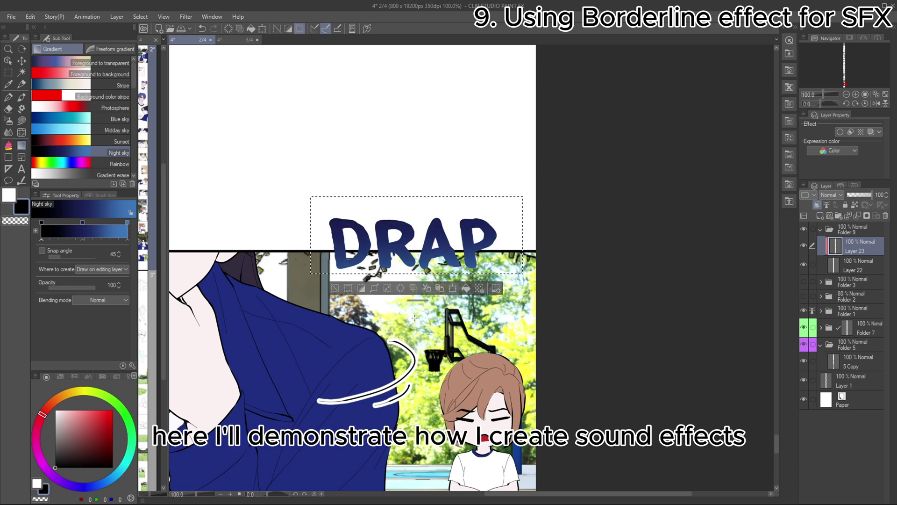
key(ctrl+e)
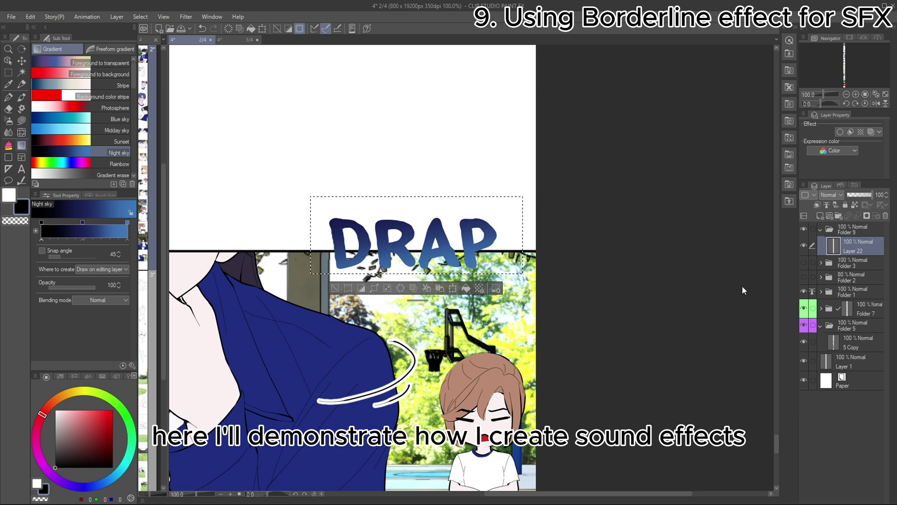
Step: Deselect, give the DRAP lettering a white border effect, and flatten the border into the raster layer
key(ctrl+d)
click(840, 132)
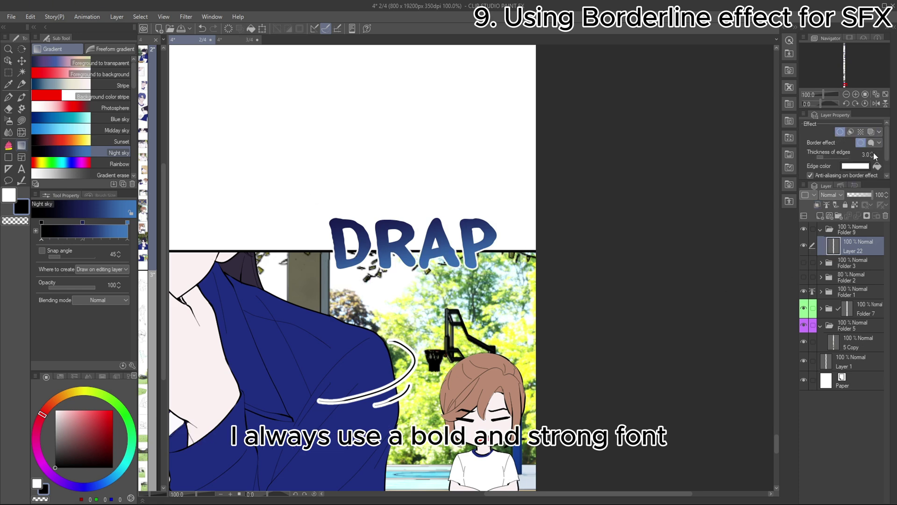
click(819, 216)
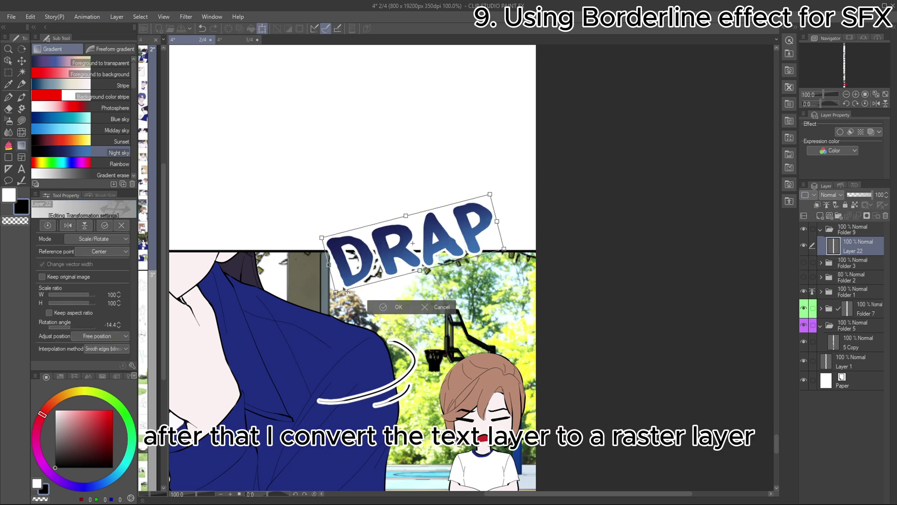
Step: Rotate the DRAP lettering to -14.4°, scale it to 63%, and place it across the panel's upper border
drag(346, 291, 392, 255)
drag(473, 224, 454, 259)
key(Return)
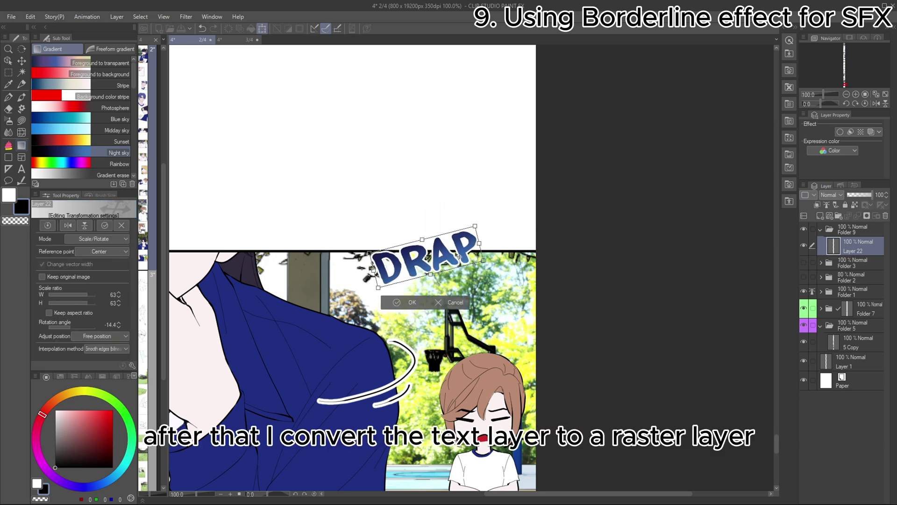
Step: Duplicate the DRAP lettering, move the copy to the panel's lower-left border, and merge both into one layer
scroll(417, 190, down, 5)
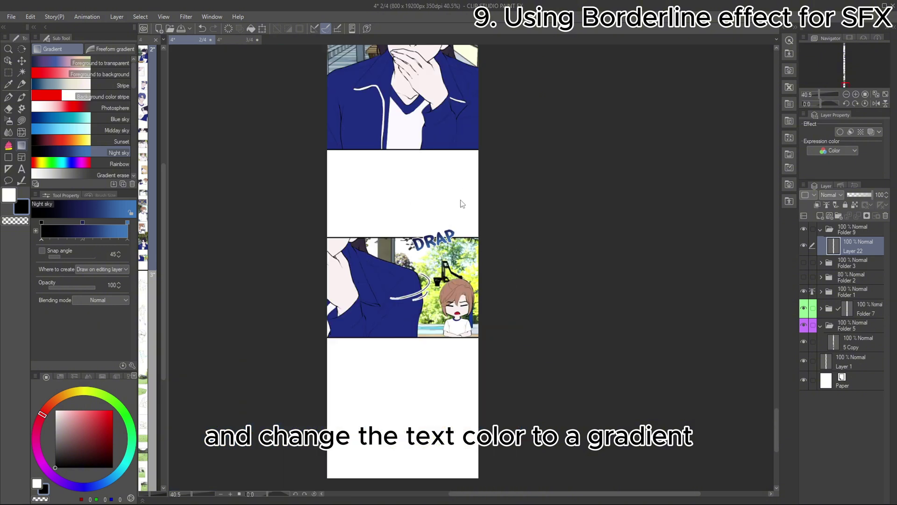
key(ctrl+c)
key(ctrl+v)
key(ctrl+t)
drag(449, 246, 413, 331)
key(Return)
key(ctrl+e)
key(ctrl+t)
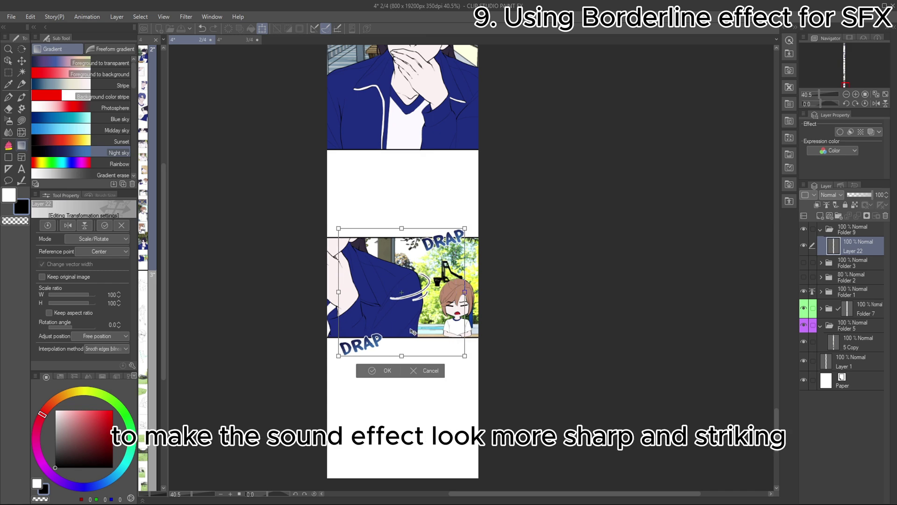
key(Return)
Step: Duplicate the upper DRAP lettering, place the copy in the blank area below the panel, and merge it into Layer 22
key(ctrl+c)
key(ctrl+v)
key(ctrl+t)
drag(450, 252, 451, 443)
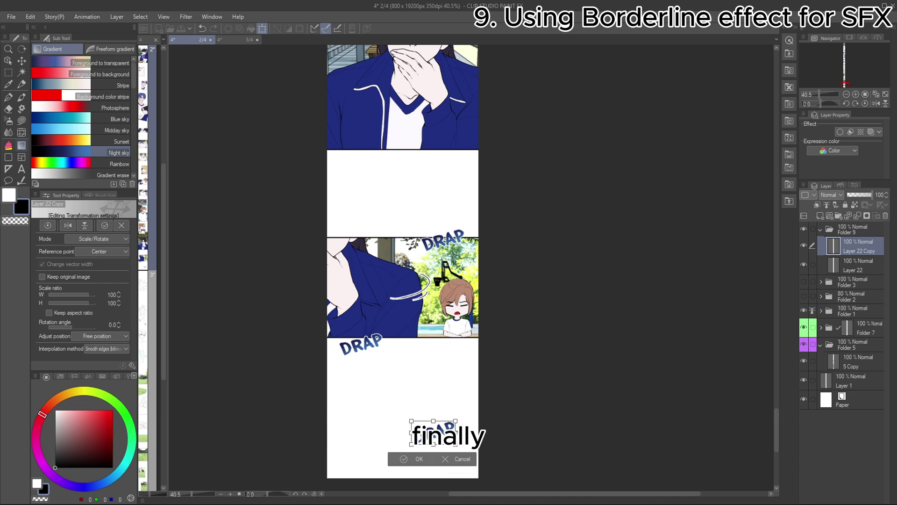
key(Return)
scroll(451, 443, down, 3)
key(ctrl+e)
Step: Shift the three merged DRAP letterings slightly upward together and toggle the visibility of the 80% opacity Folder 2
key(ctrl+t)
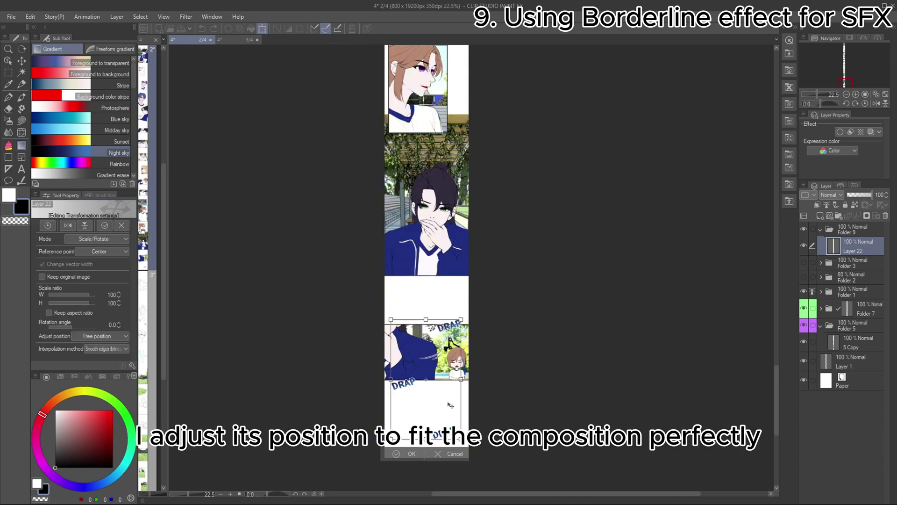
drag(451, 405, 449, 397)
key(Return)
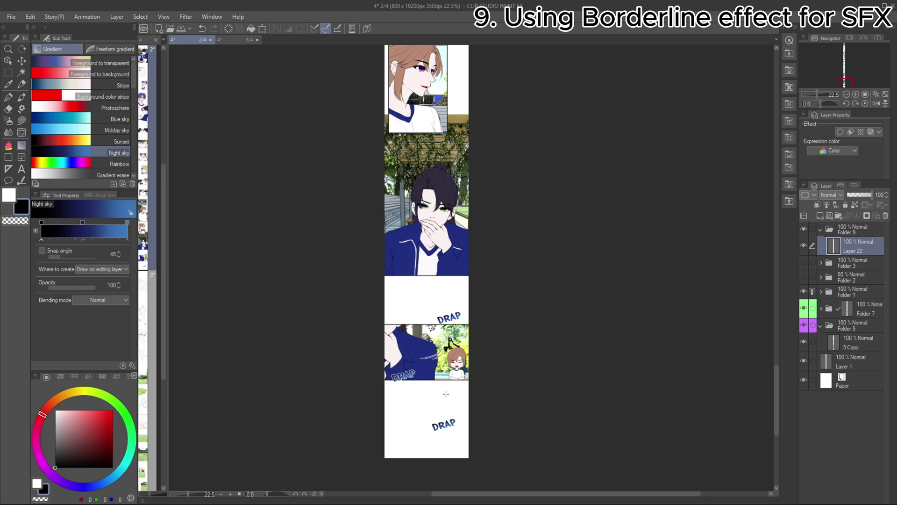
scroll(442, 421, up, 3)
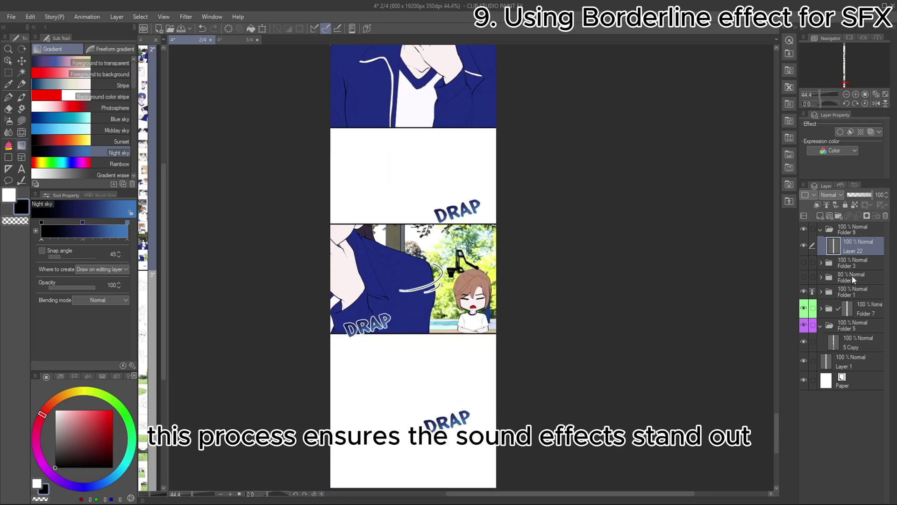
click(804, 277)
scroll(447, 392, down, 1)
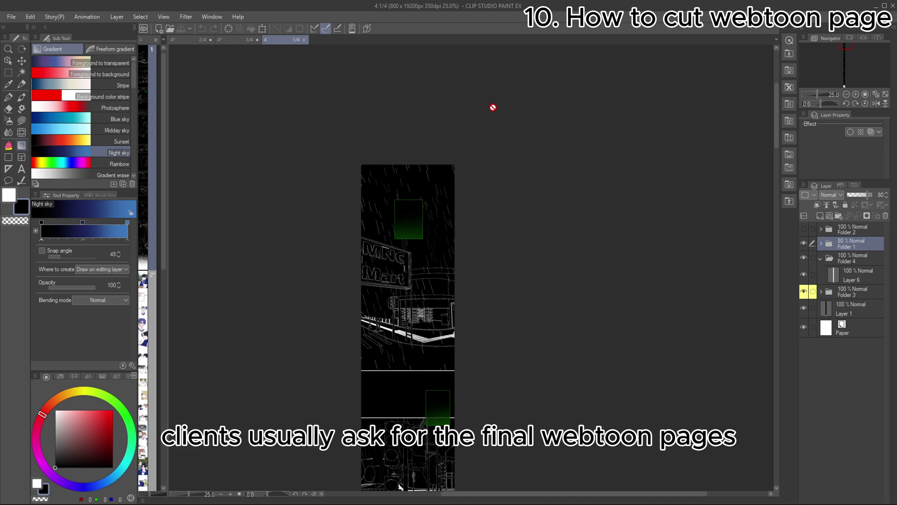
Step: Export page 1 with Export webtoon as JPEG files divided vertically at 1280 px, into folder 4 inside NEW
drag(482, 282, 485, 174)
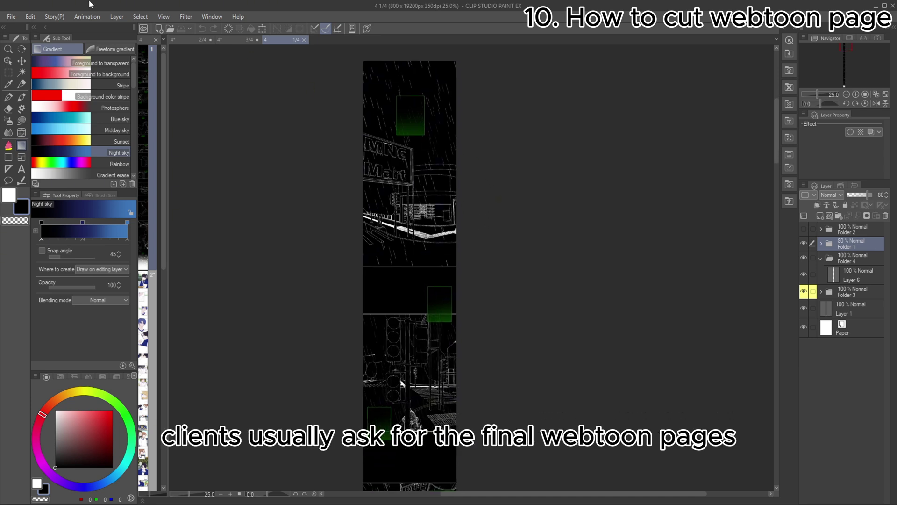
click(17, 21)
mouse_move(139, 182)
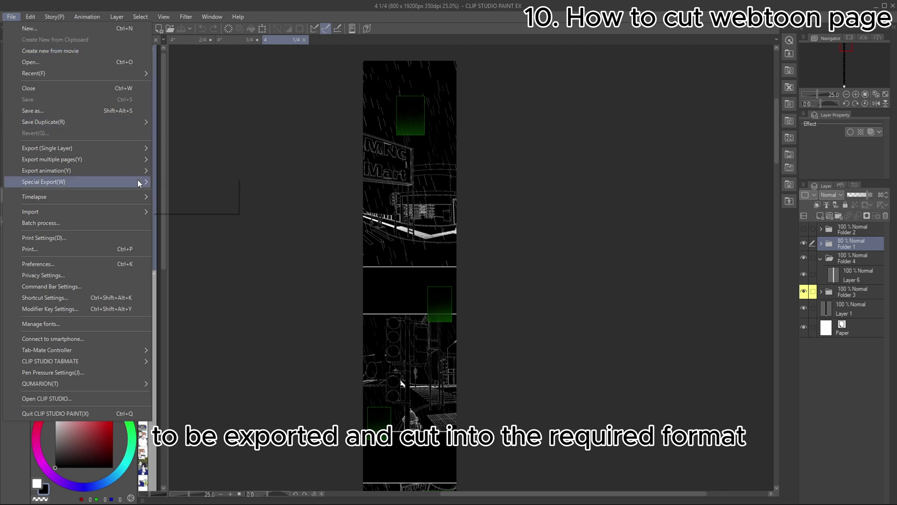
click(192, 183)
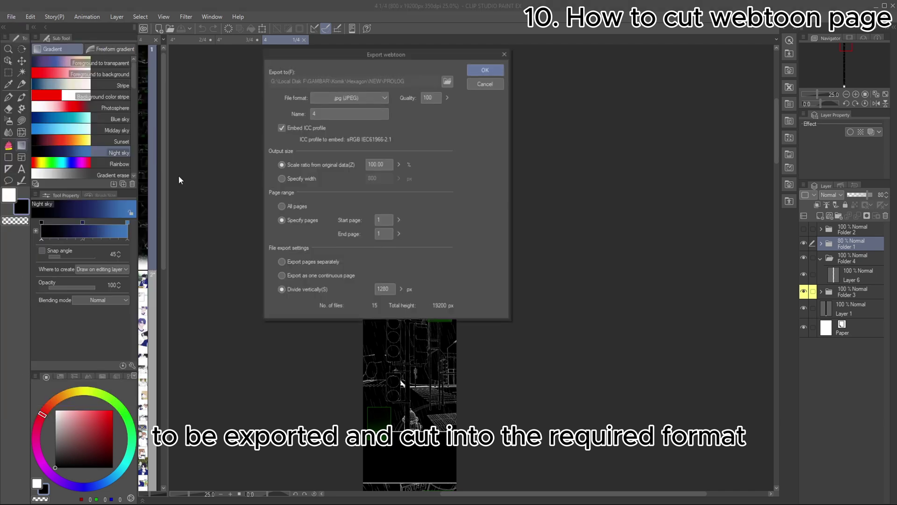
click(447, 80)
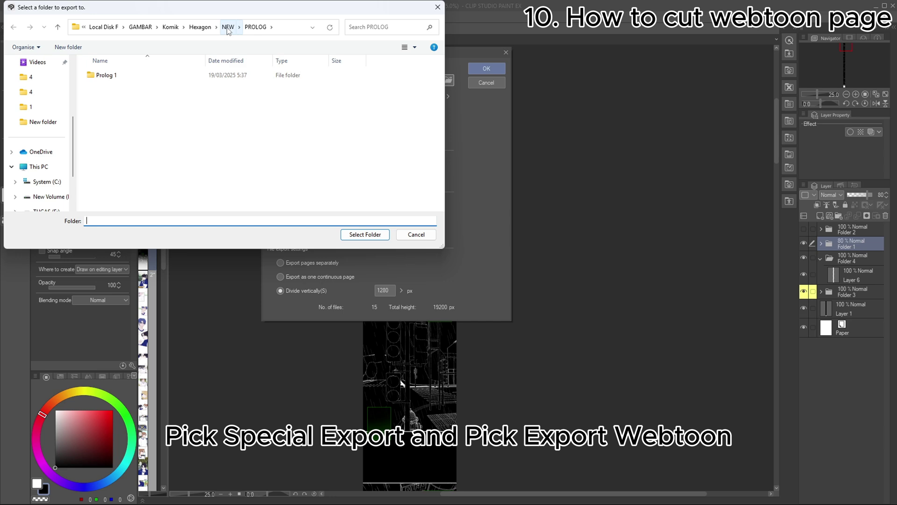
click(228, 29)
double_click(111, 115)
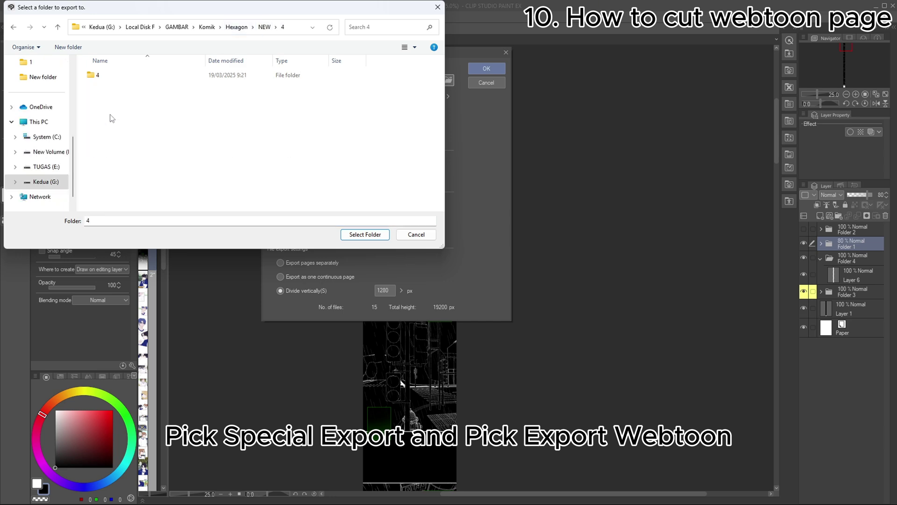
click(365, 234)
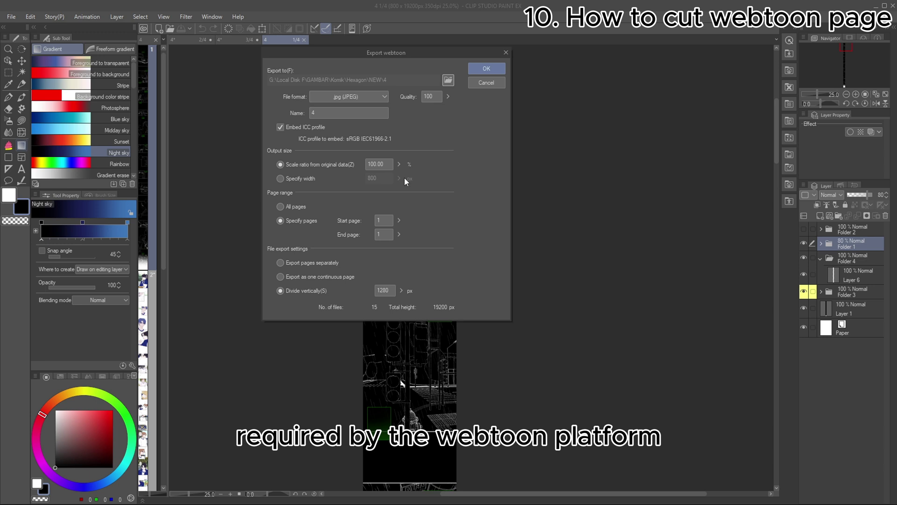
click(486, 69)
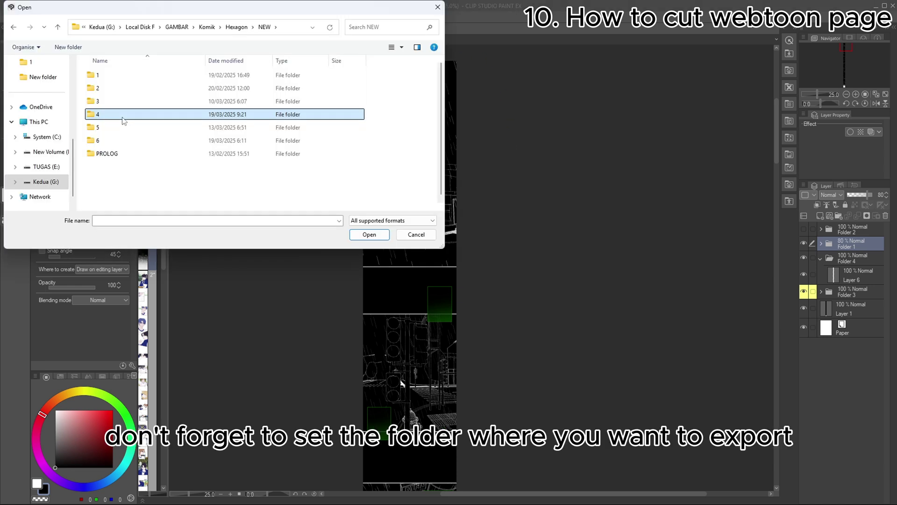
Step: Browse the exported image slices in folder 4 without opening any of them
double_click(122, 116)
scroll(342, 170, down, 1)
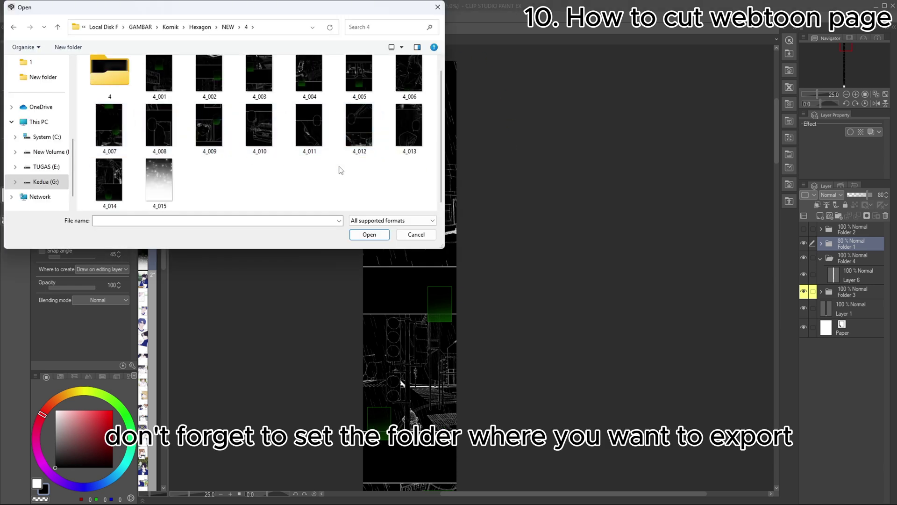
scroll(341, 171, up, 1)
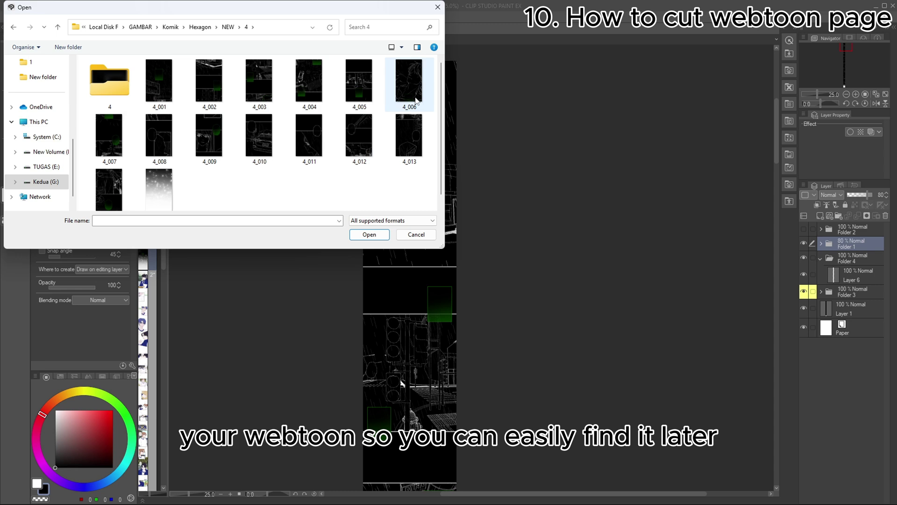
scroll(144, 168, down, 1)
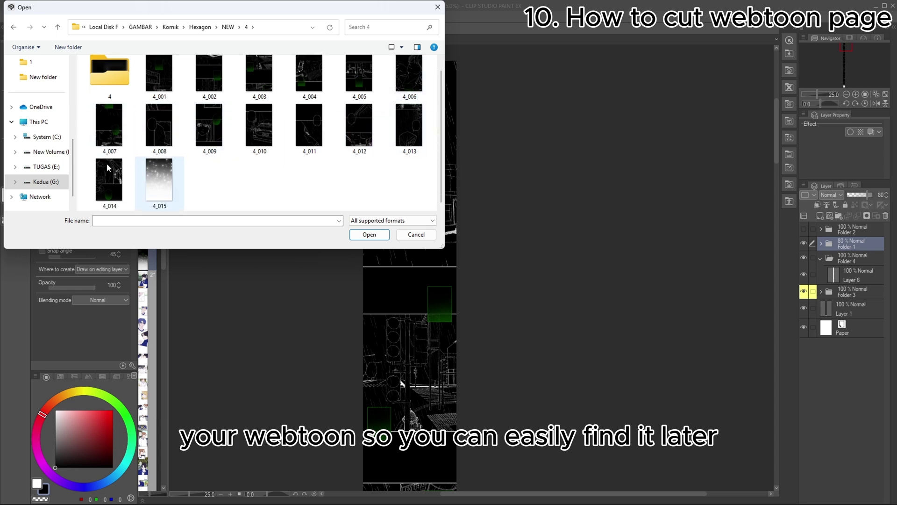
click(420, 239)
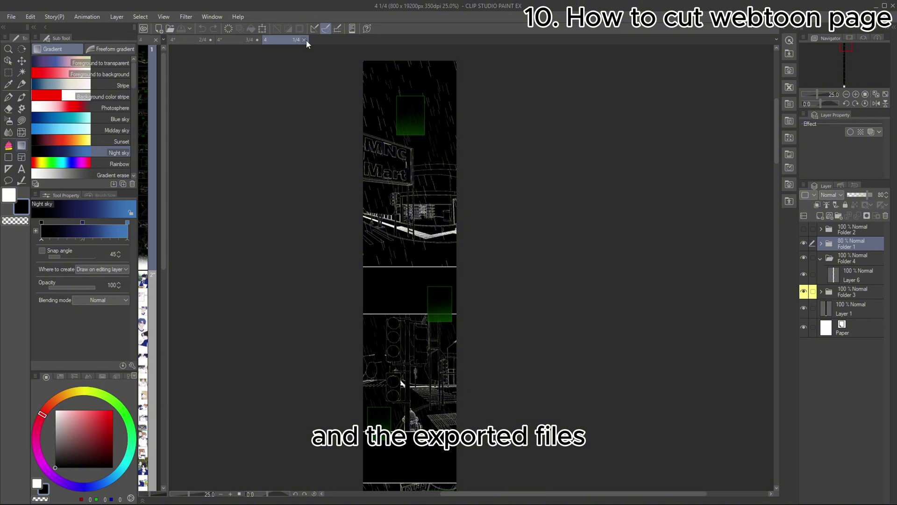
Step: Switch to the WEBTOON episode upload page in the browser and upload the exported image slices from folder 4
scroll(400, 80, down, 5)
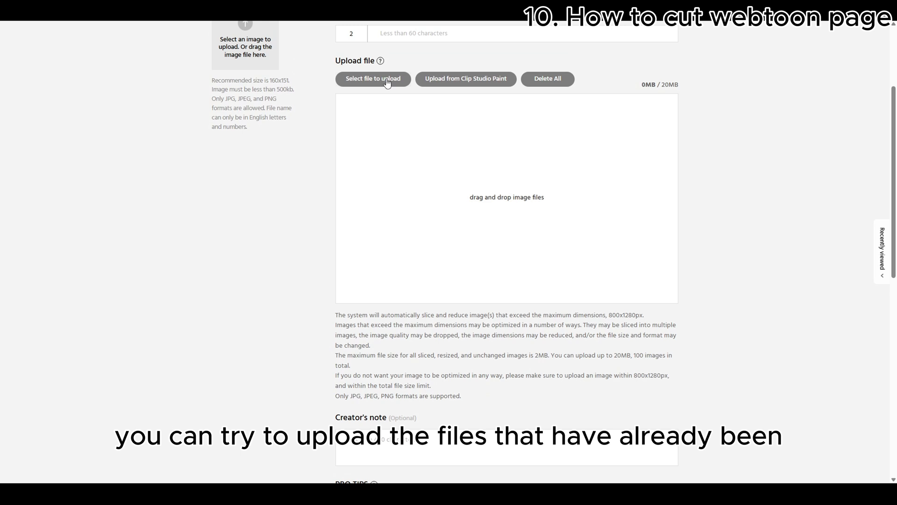
click(386, 81)
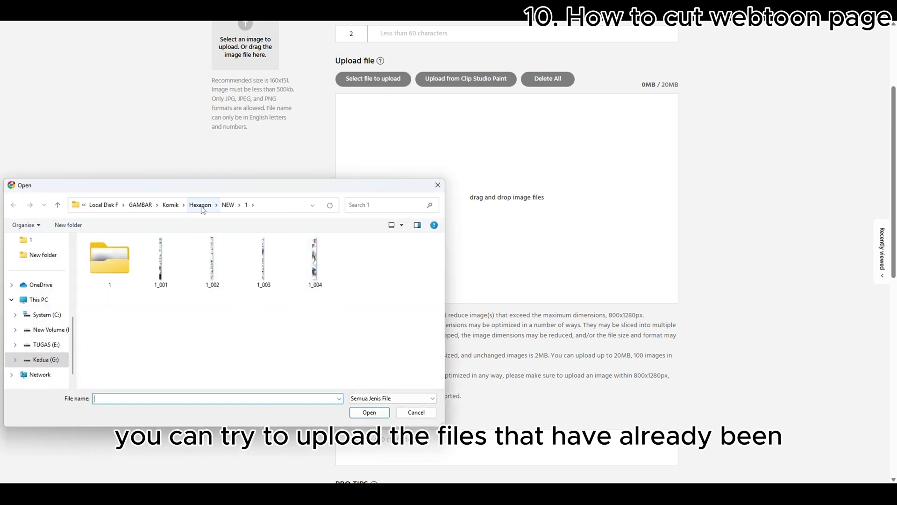
click(228, 205)
double_click(116, 292)
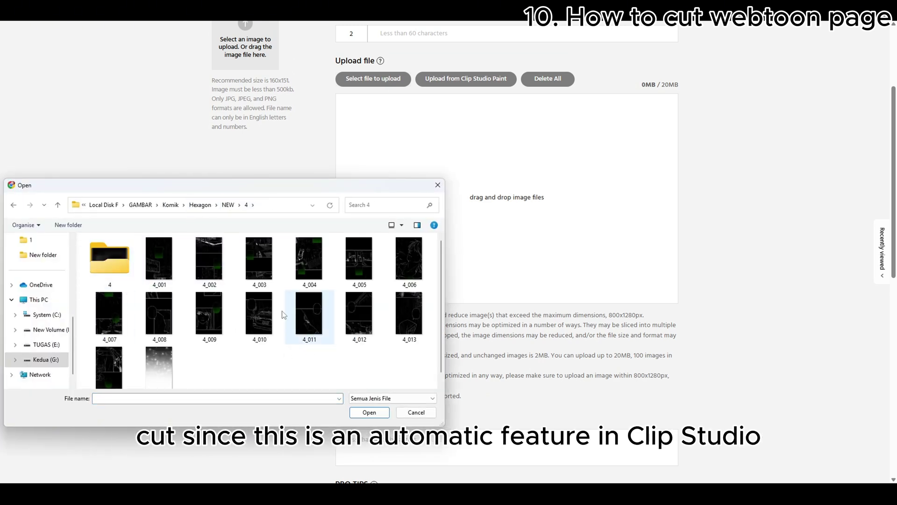
click(164, 269)
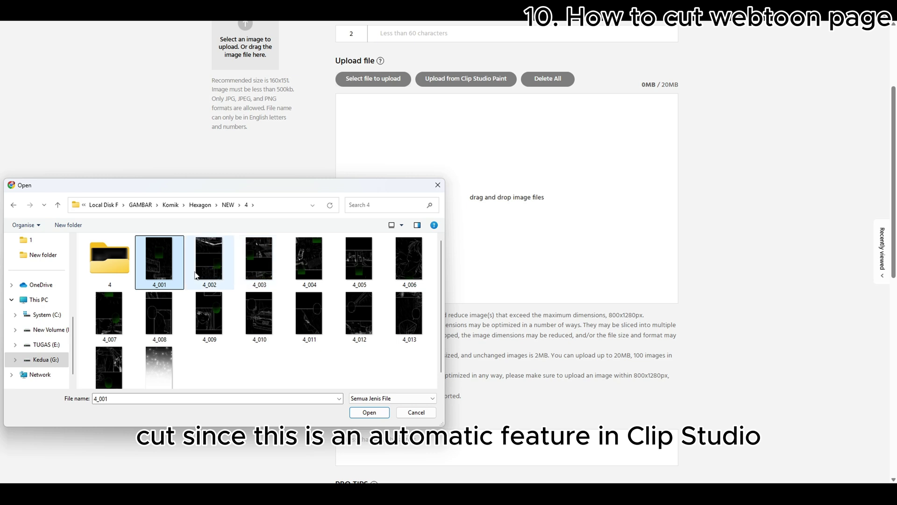
scroll(350, 374, down, 1)
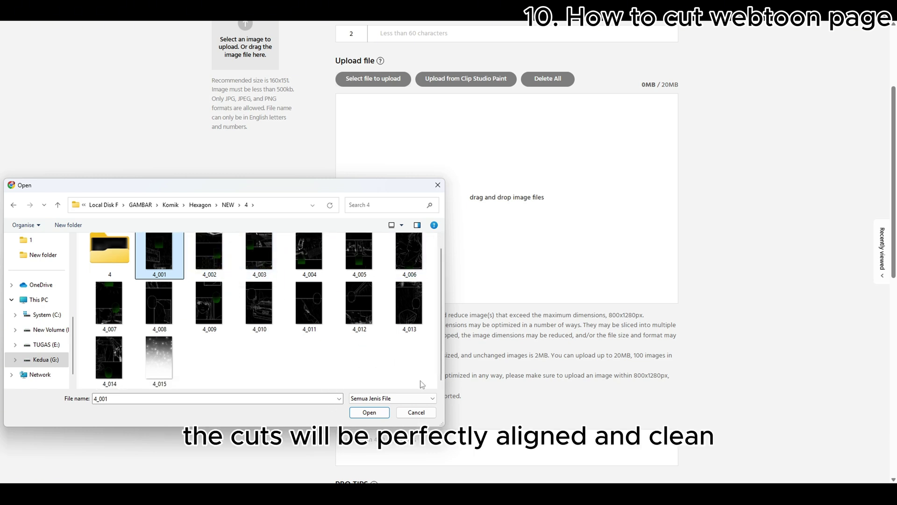
drag(433, 387, 117, 281)
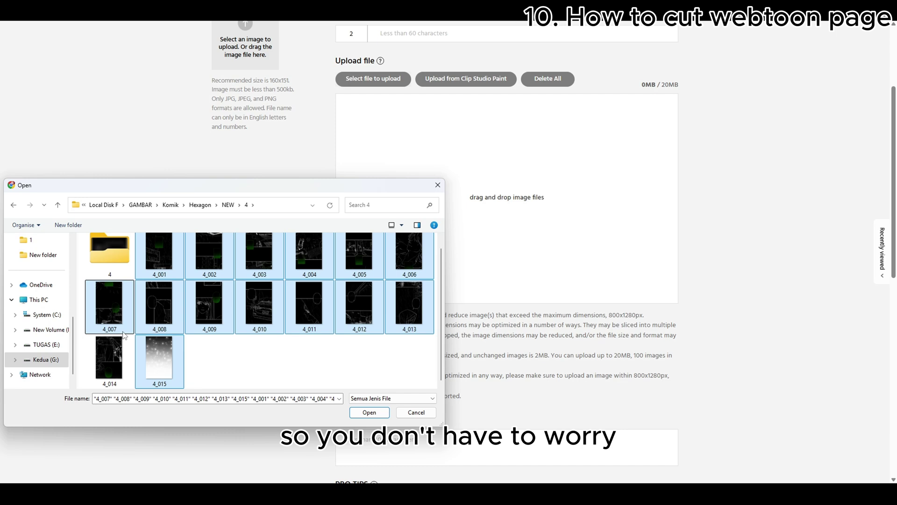
click(358, 415)
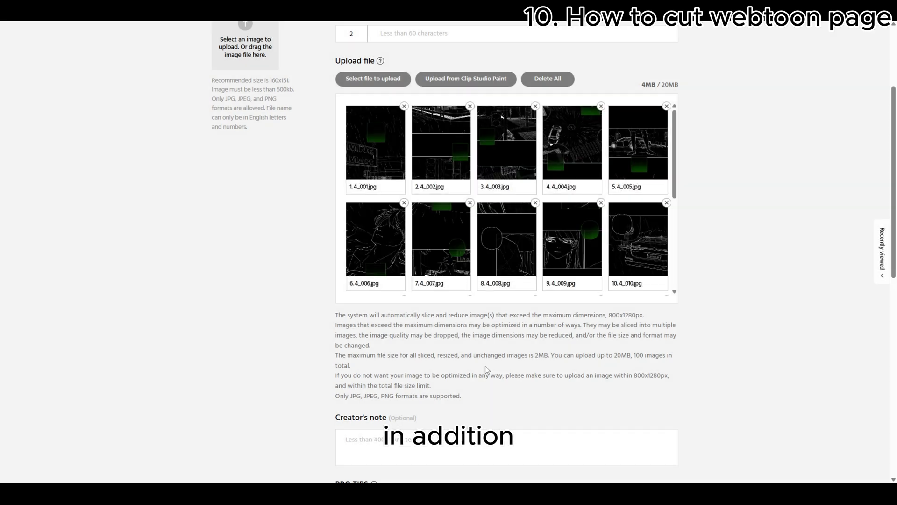
Step: Preview the episode in its mobile layout and examine the order and alignment of the slices
scroll(686, 251, down, 1)
scroll(680, 255, down, 3)
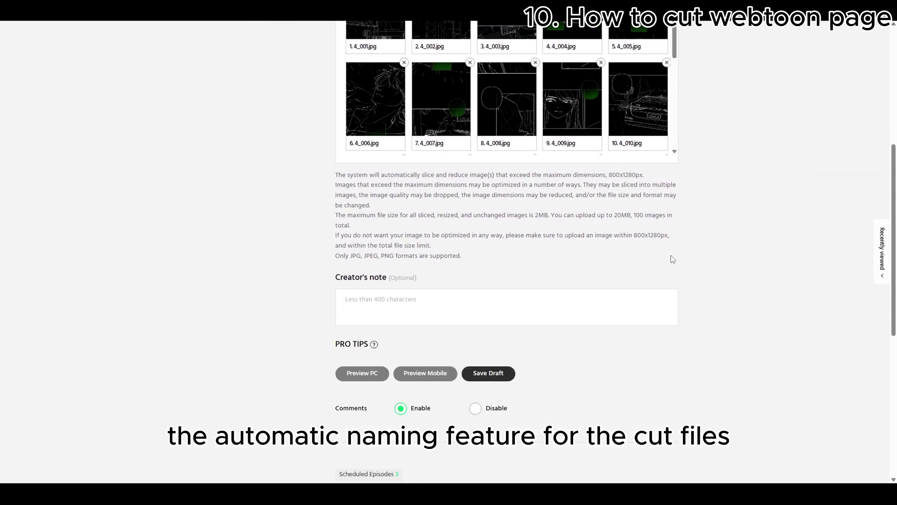
click(432, 380)
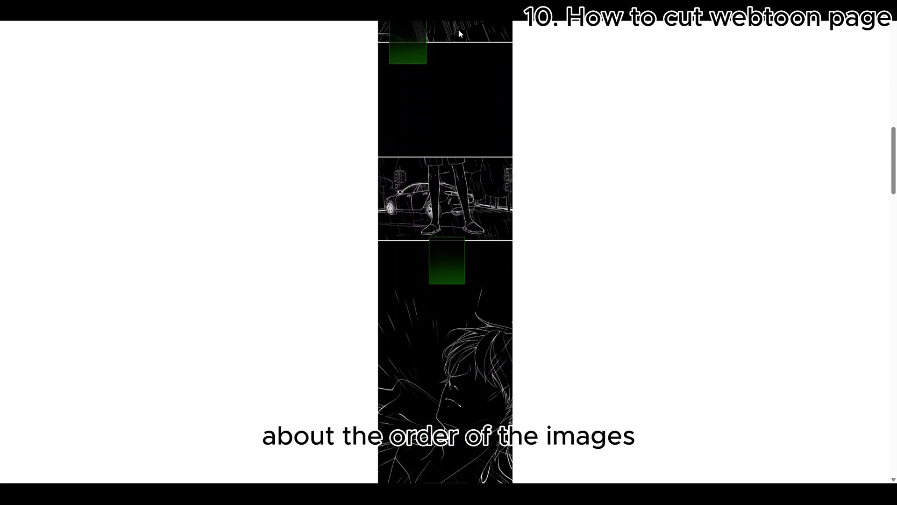
scroll(459, 30, down, 10)
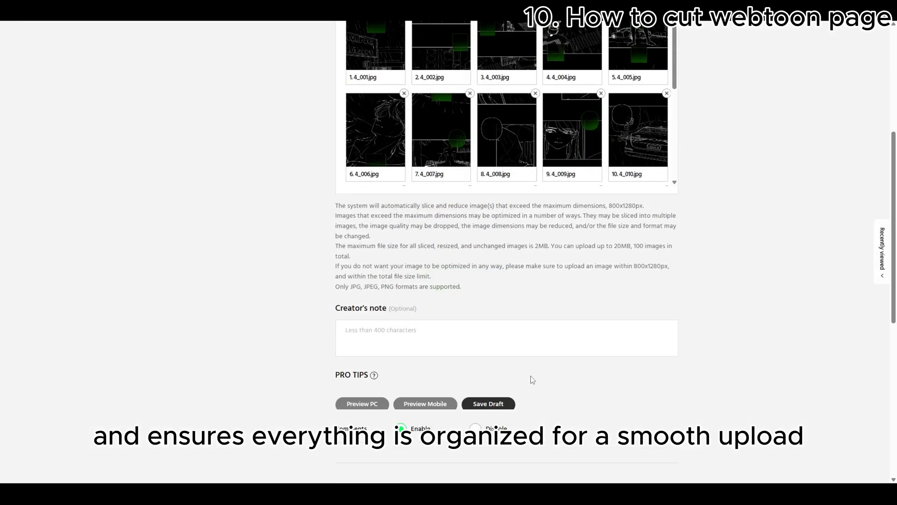
scroll(691, 255, down, 2)
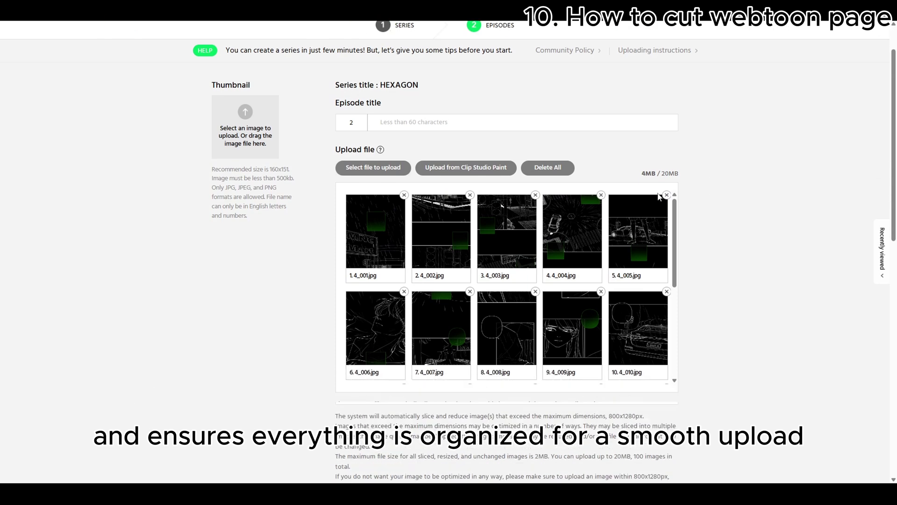
Step: Delete all uploaded image files from the episode and view the publishing options
click(547, 125)
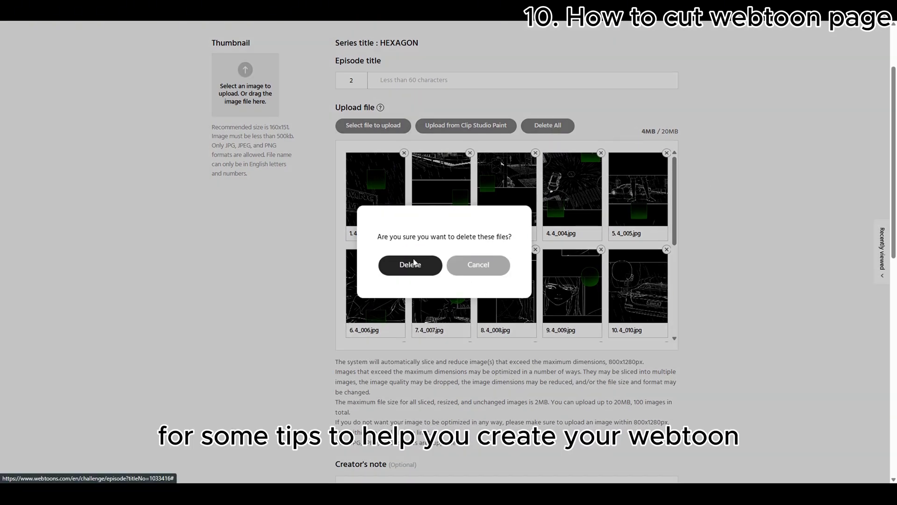
click(412, 265)
scroll(748, 251, down, 4)
scroll(749, 251, down, 4)
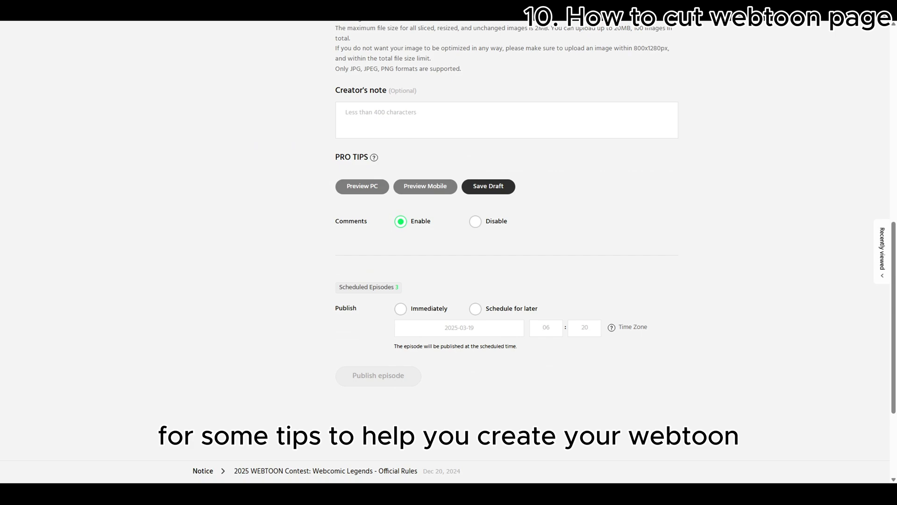